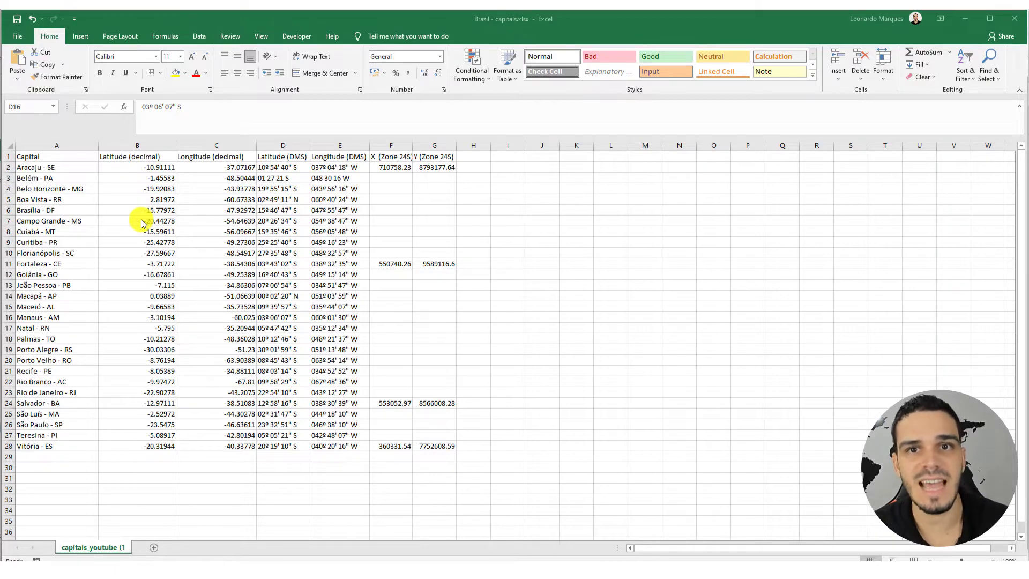
Step: Switch to QGIS and examine the import options for adding a delimited text layer, including the regular expression delimiter
{"action": "left_click", "coordinate": [82, 559]}
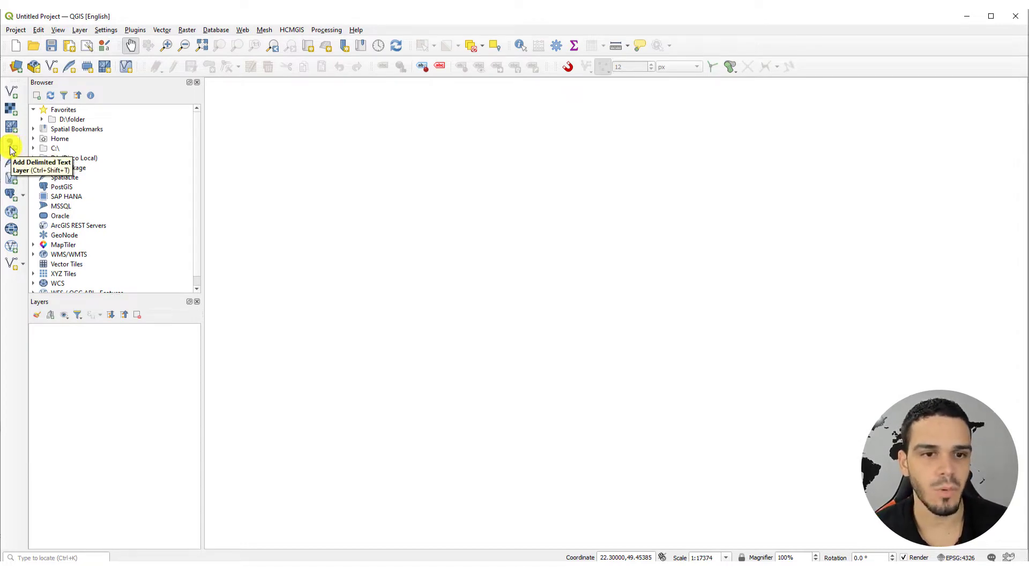
{"action": "left_click", "coordinate": [80, 29]}
{"action": "mouse_move", "coordinate": [103, 67]}
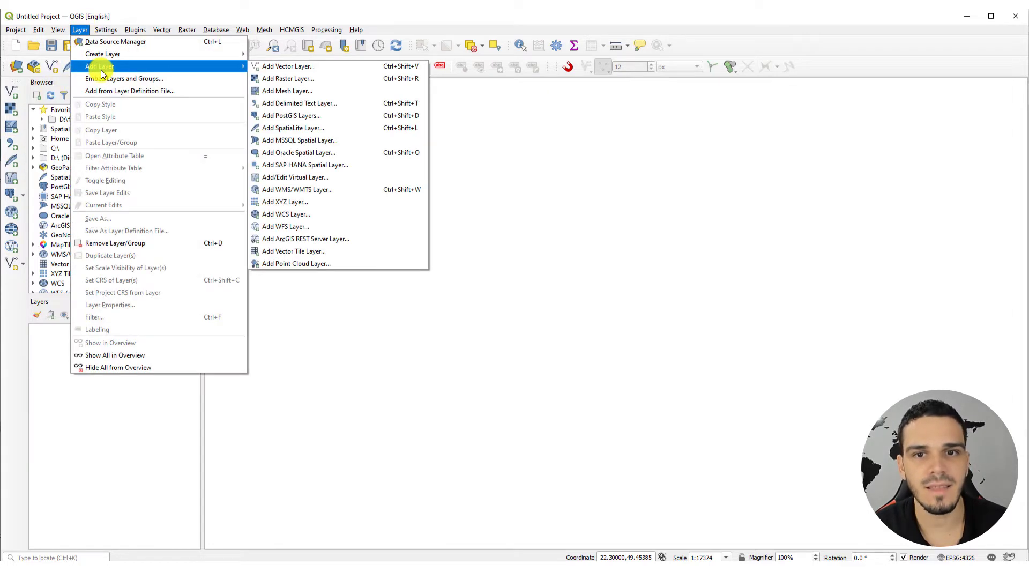
{"action": "left_click", "coordinate": [279, 106]}
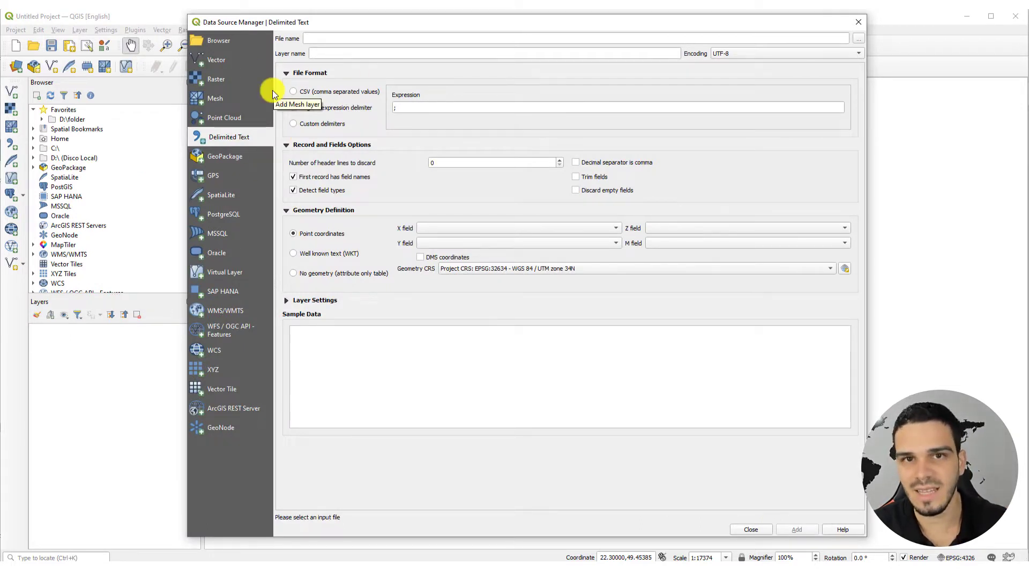
{"action": "left_click", "coordinate": [294, 107]}
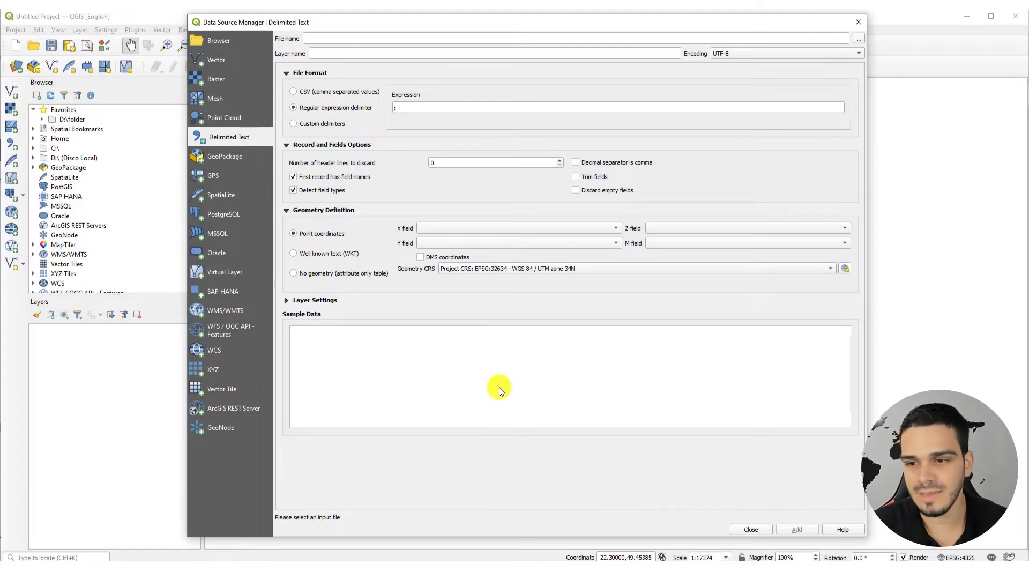
{"action": "left_click", "coordinate": [748, 530]}
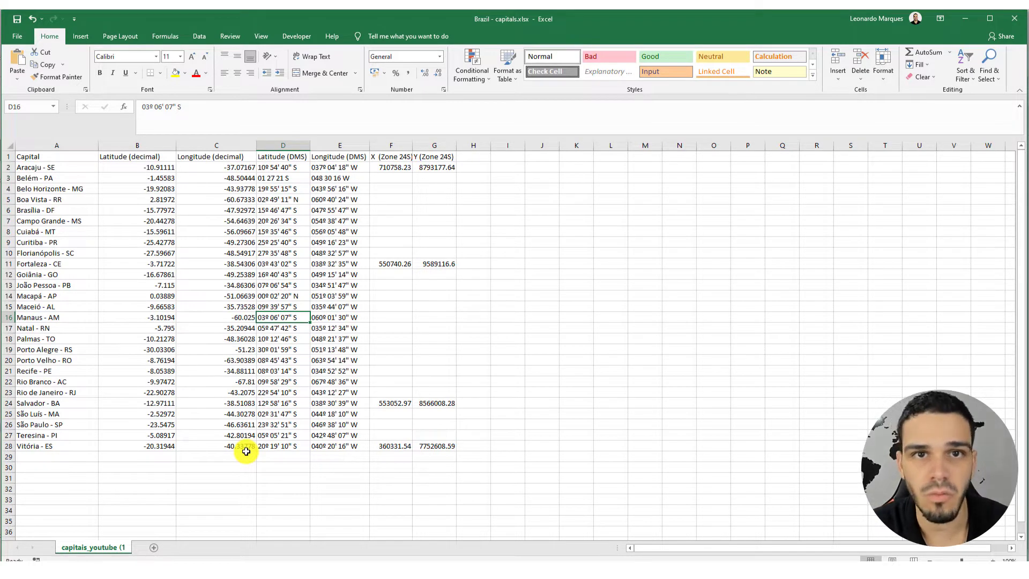
Step: Switch to Excel and review the decimal latitude and longitude columns for the Brazilian capitals
{"action": "left_click", "coordinate": [137, 145]}
{"action": "left_click", "coordinate": [207, 146]}
{"action": "left_click", "coordinate": [131, 157]}
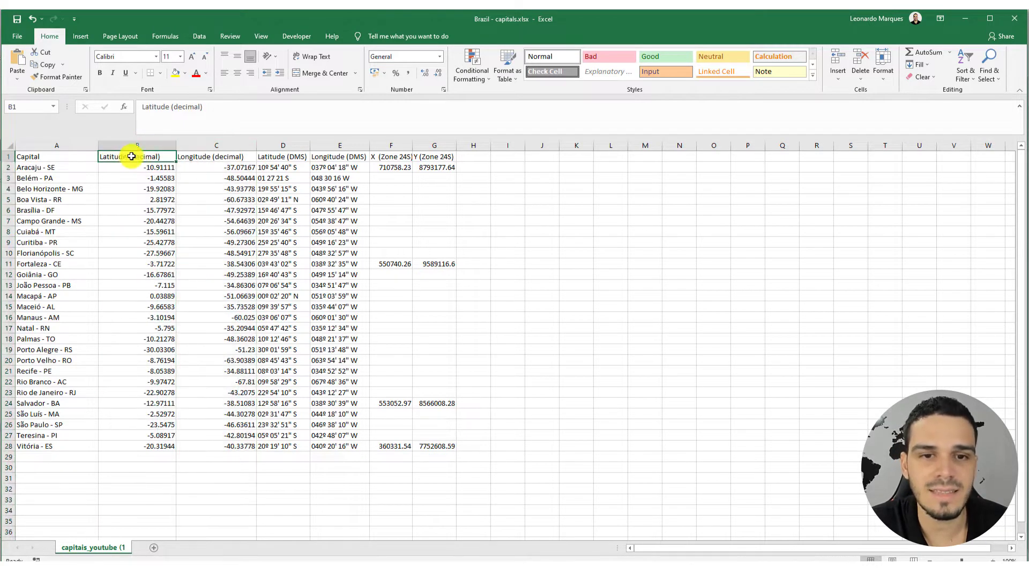
{"action": "left_click", "coordinate": [194, 160]}
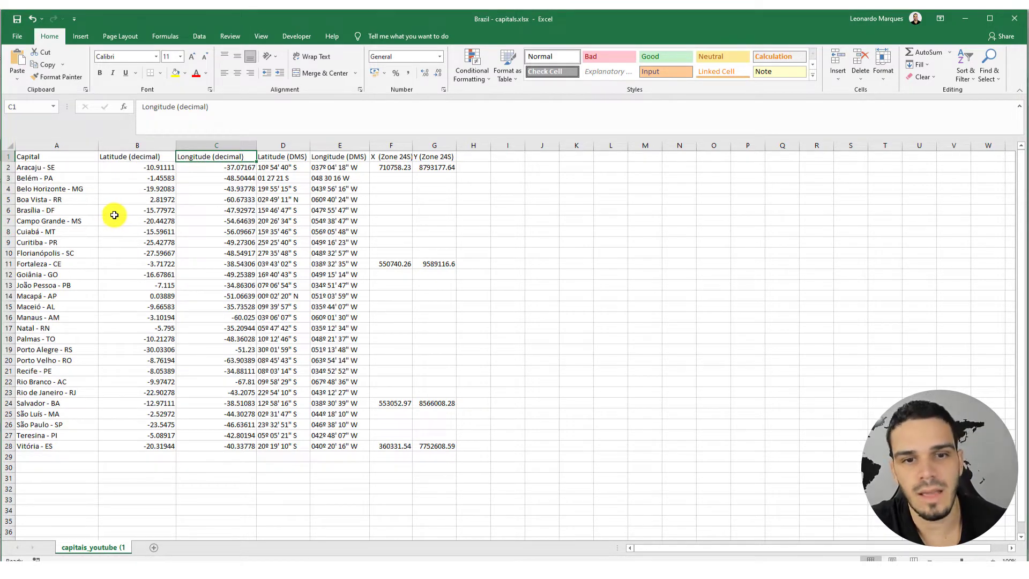
{"action": "left_click_drag", "start_coordinate": [141, 165], "coordinate": [241, 455]}
{"action": "left_click", "coordinate": [242, 457]}
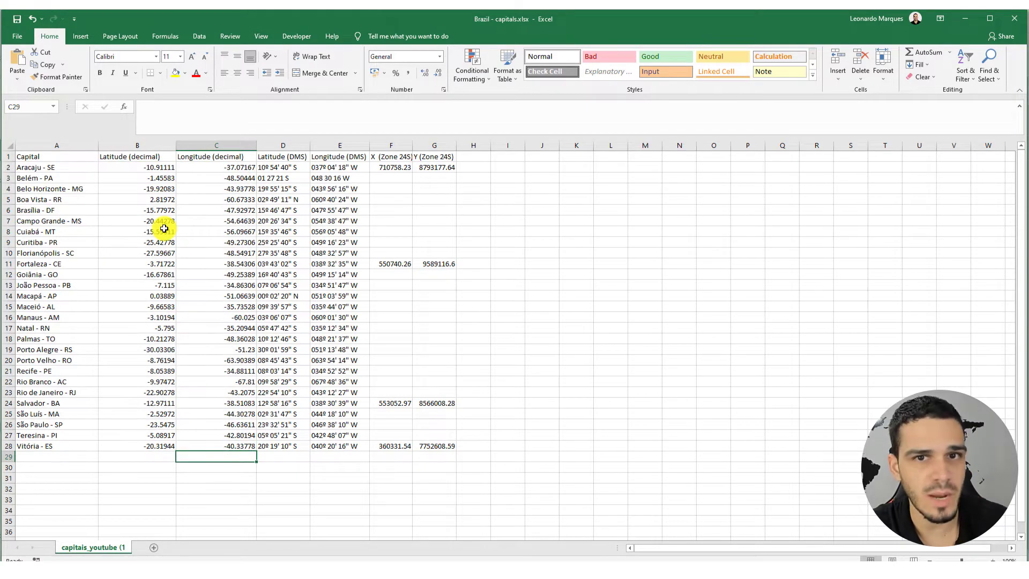
Step: Check the decimal and thousands separators in Excel's advanced editing options
{"action": "left_click", "coordinate": [18, 36]}
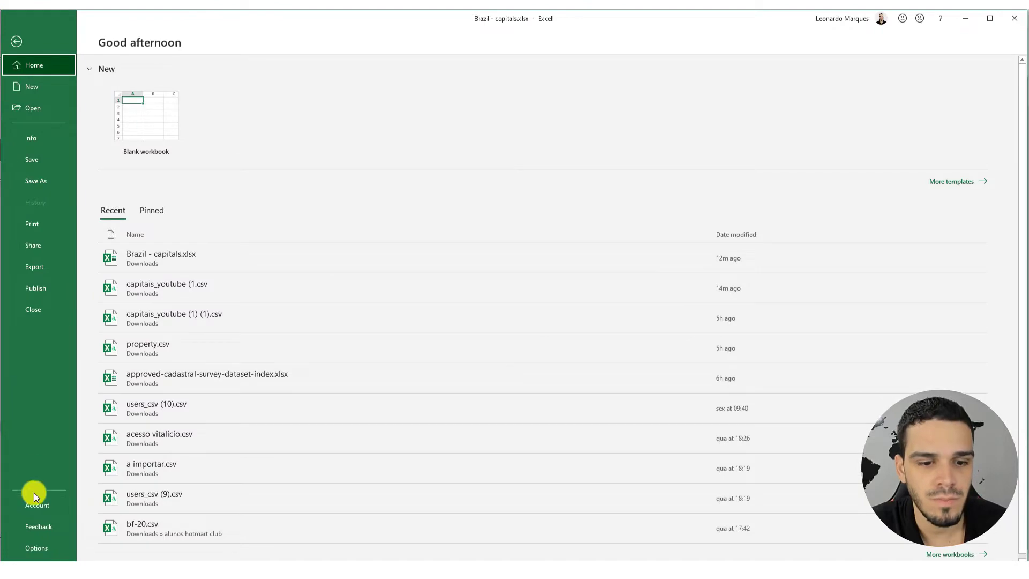
{"action": "left_click", "coordinate": [34, 549]}
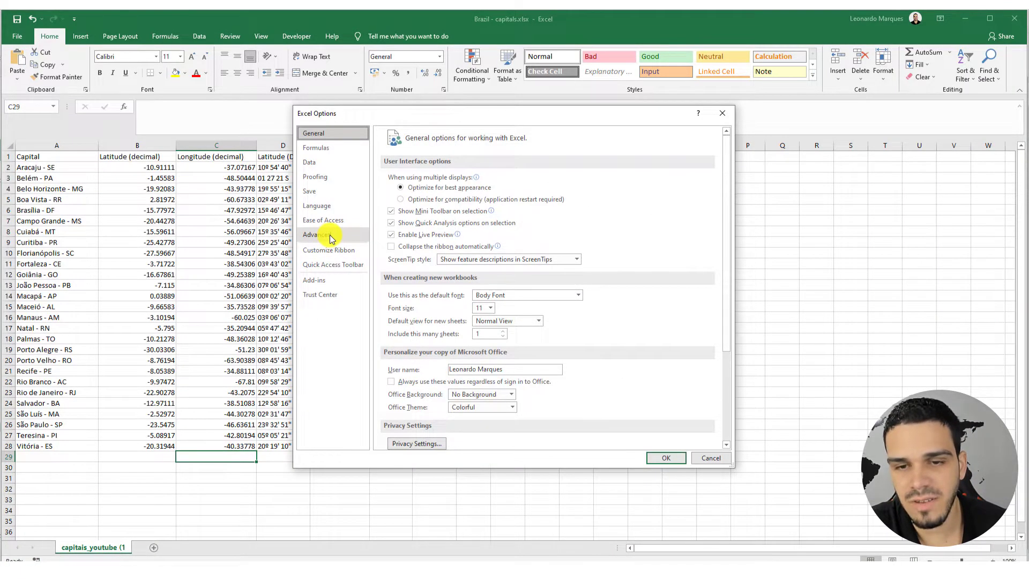
{"action": "left_click", "coordinate": [331, 237]}
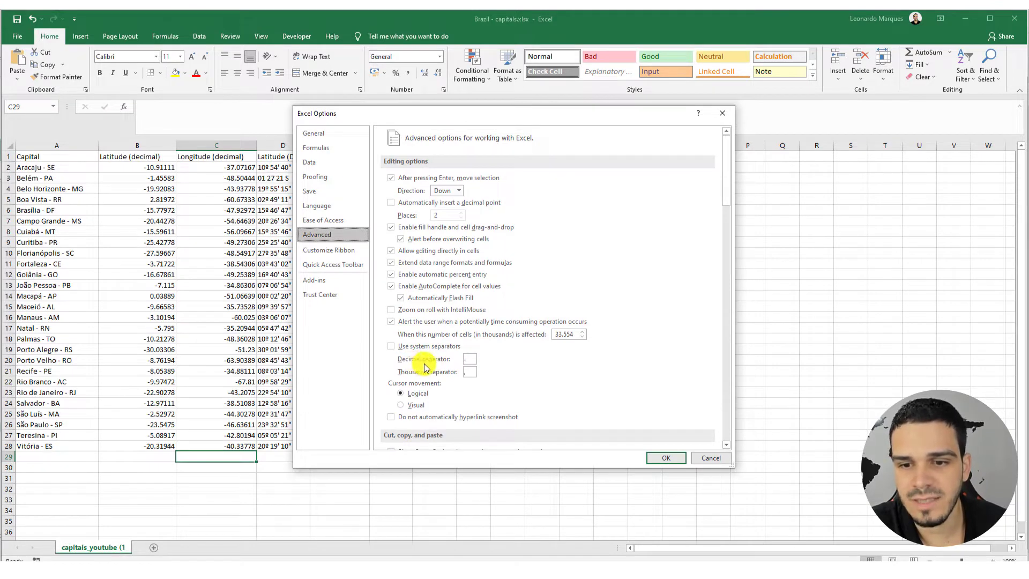
{"action": "left_click", "coordinate": [474, 360]}
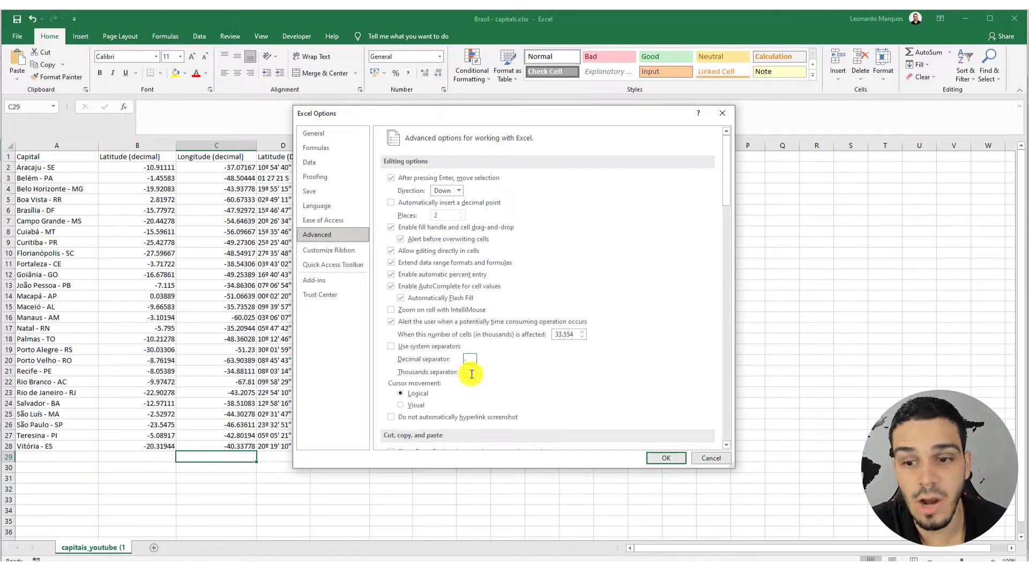
{"action": "left_click", "coordinate": [670, 462]}
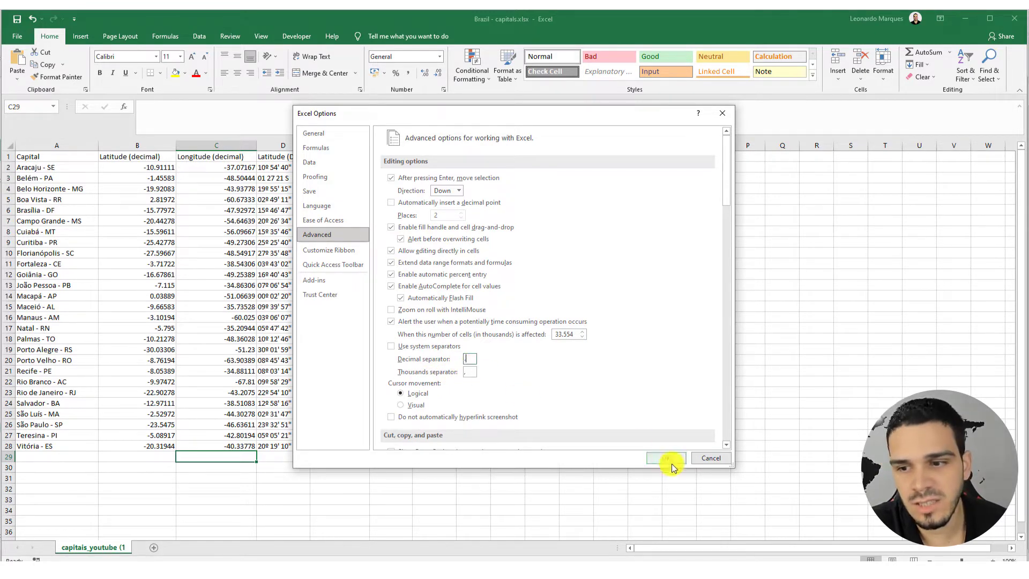
{"action": "left_click", "coordinate": [225, 189]}
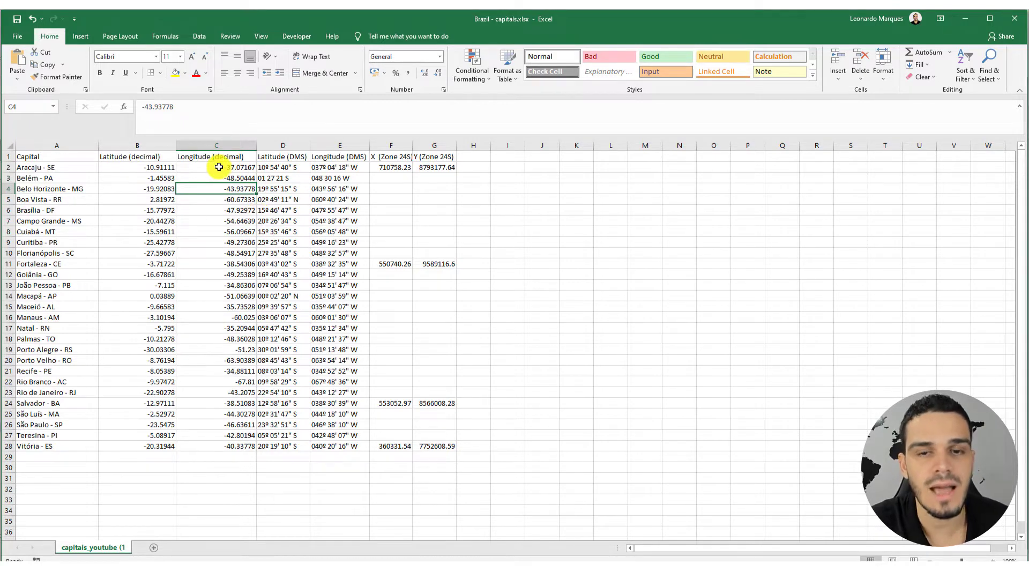
Step: Save the workbook to the Desktop as Brazil - capitals.csv in CSV UTF-8 (Comma delimited) format, replacing the existing file
{"action": "left_click", "coordinate": [14, 39]}
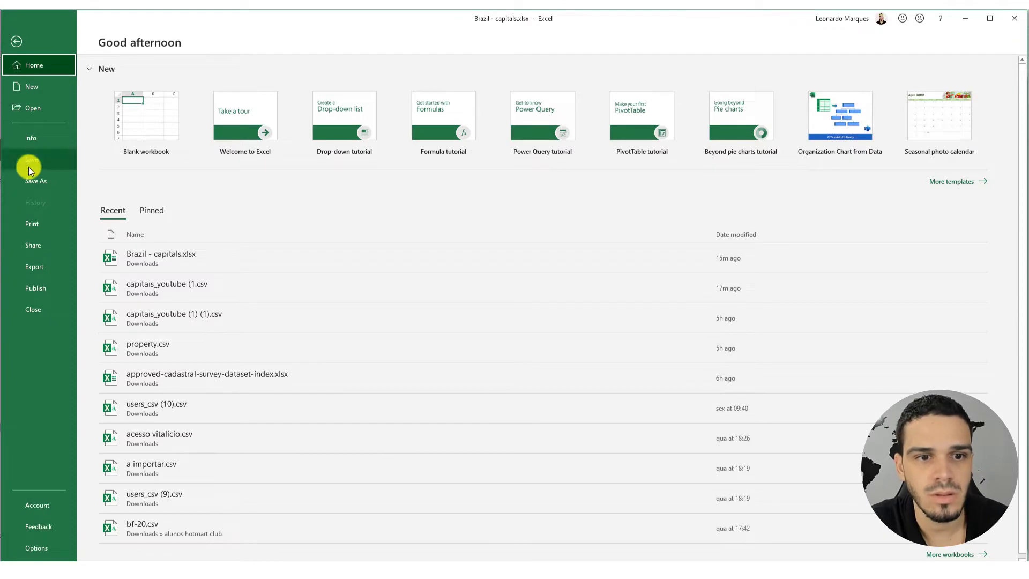
{"action": "left_click", "coordinate": [31, 184]}
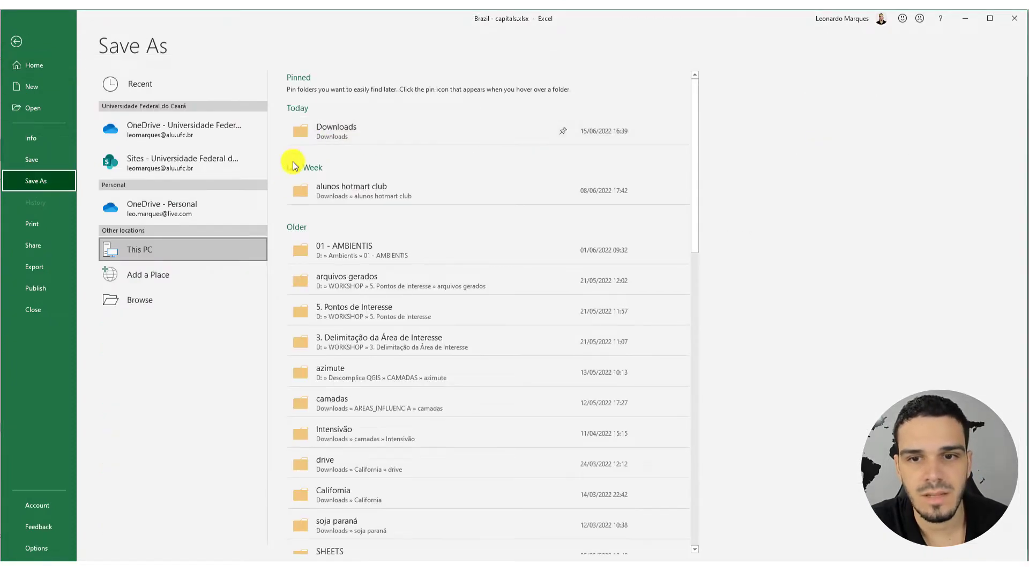
{"action": "left_click", "coordinate": [123, 312]}
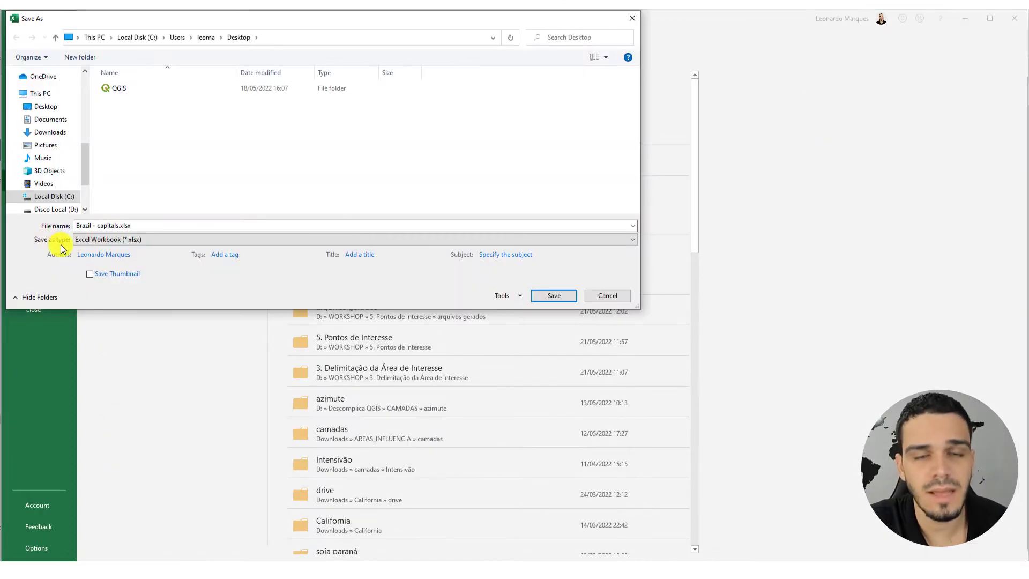
{"action": "left_click", "coordinate": [96, 243]}
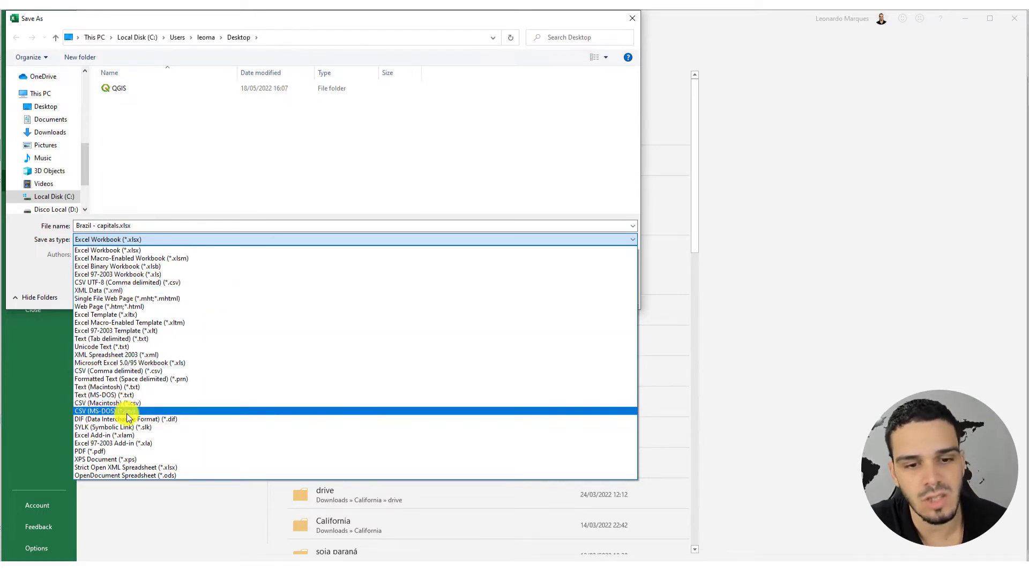
{"action": "left_click", "coordinate": [119, 283]}
{"action": "left_click", "coordinate": [556, 283]}
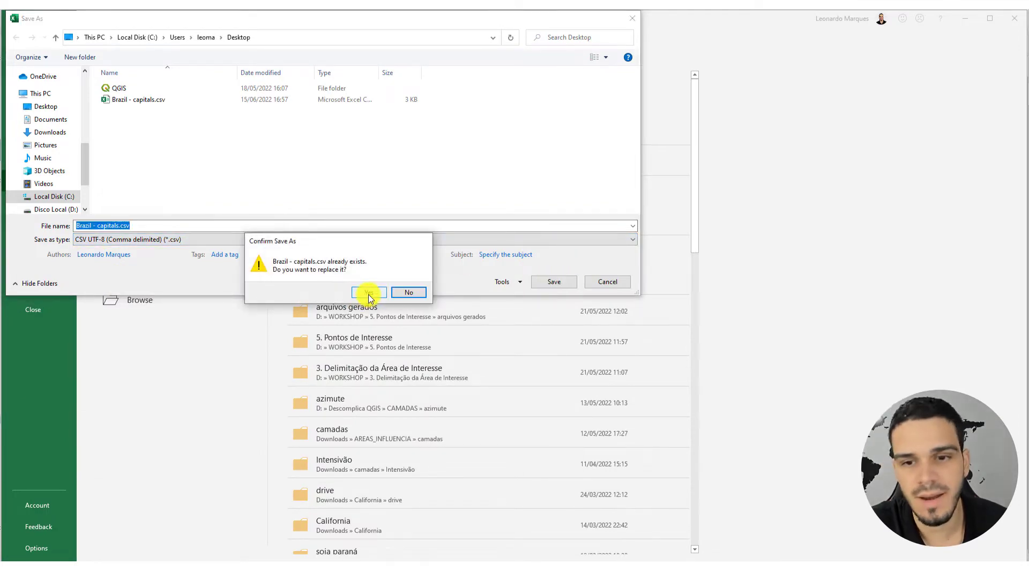
{"action": "left_click", "coordinate": [358, 290]}
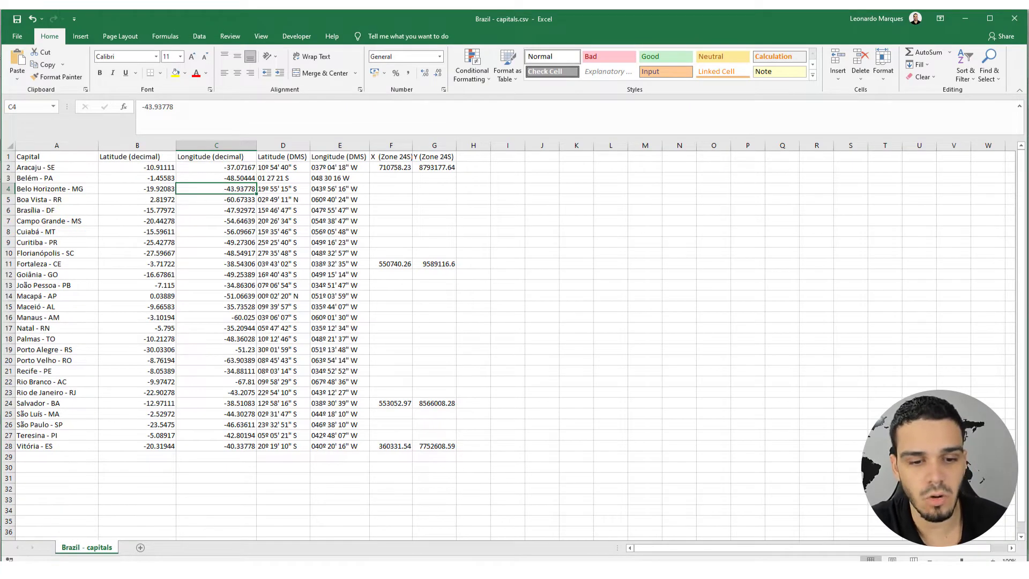
Step: Switch to QGIS and choose Brazil - capitals.csv from the Desktop as the source for a delimited text layer
{"action": "left_click", "coordinate": [70, 547]}
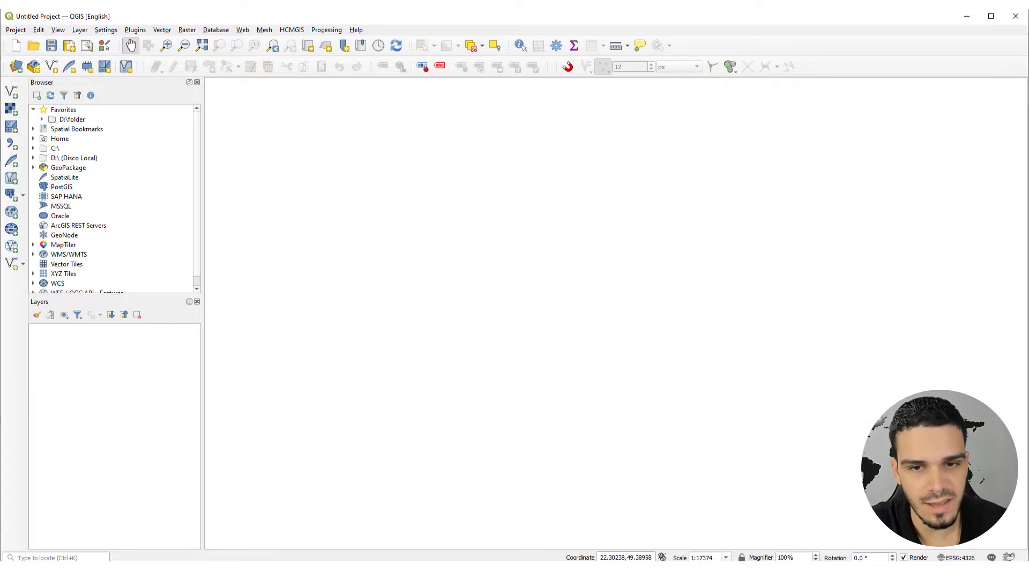
{"action": "left_click", "coordinate": [10, 149]}
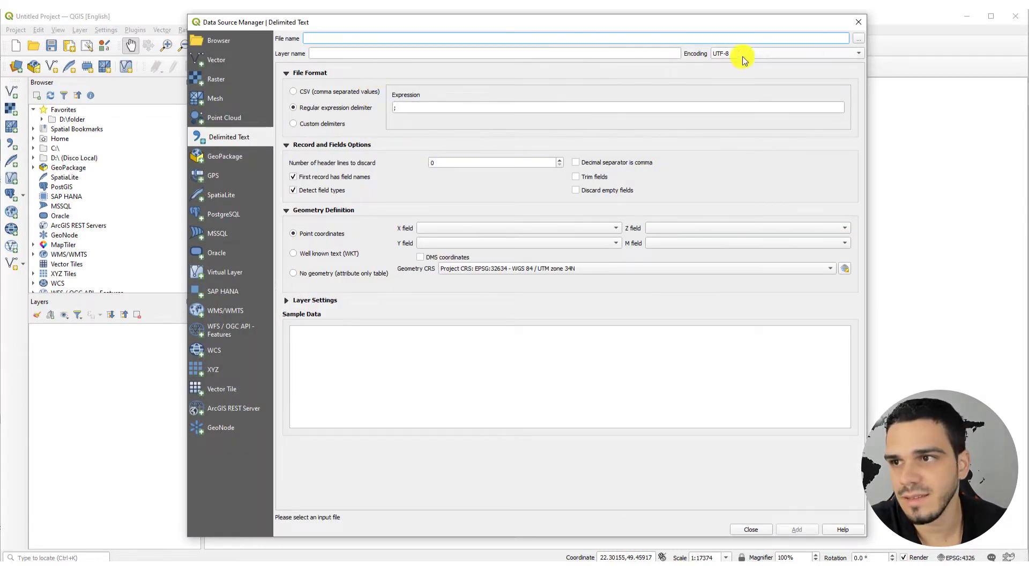
{"action": "left_click", "coordinate": [857, 41]}
{"action": "left_click", "coordinate": [556, 129]}
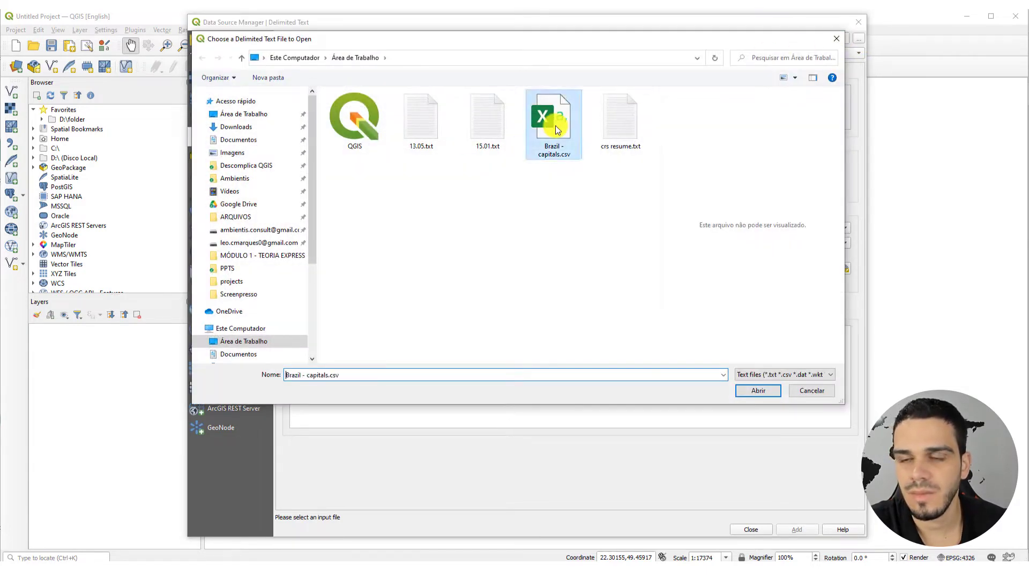
{"action": "left_click", "coordinate": [767, 393]}
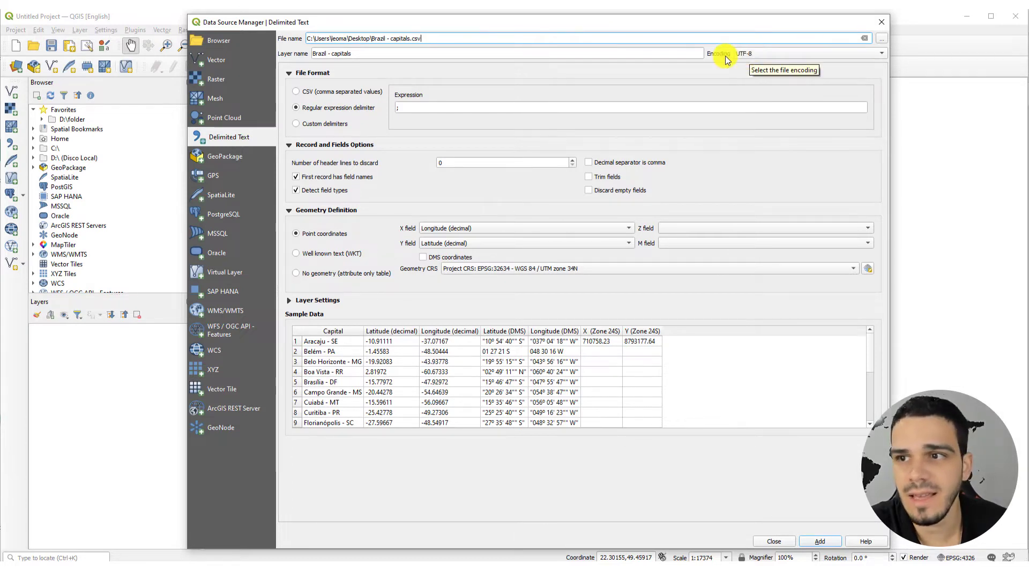
Step: Try other encodings for the CSV, including us, UTF-16, unicode and turkish, and compare the sample data
{"action": "left_click", "coordinate": [769, 55]}
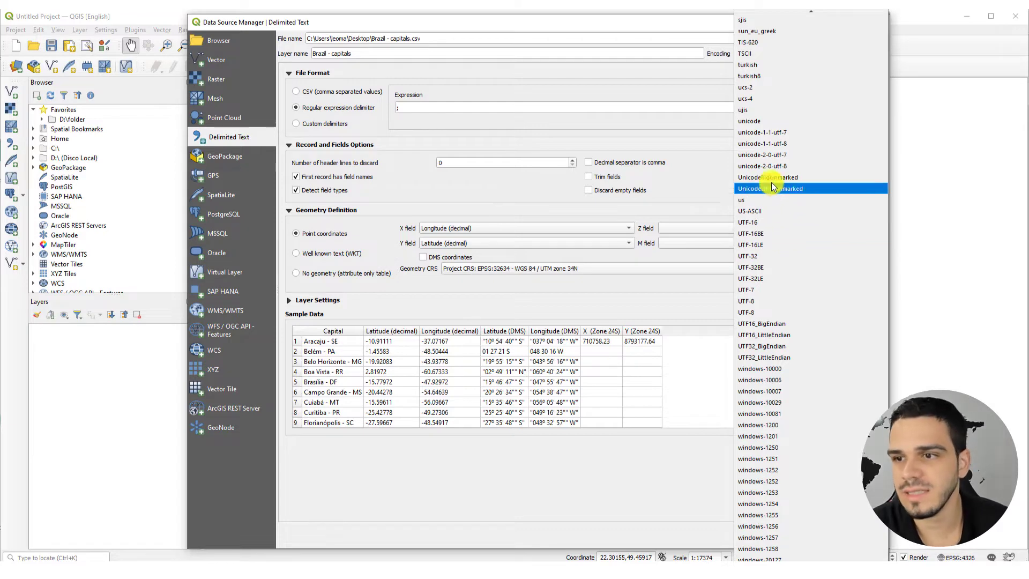
{"action": "left_click", "coordinate": [762, 166]}
{"action": "key", "text": "Down"}
{"action": "key", "text": "Down"}
{"action": "key", "text": "Down"}
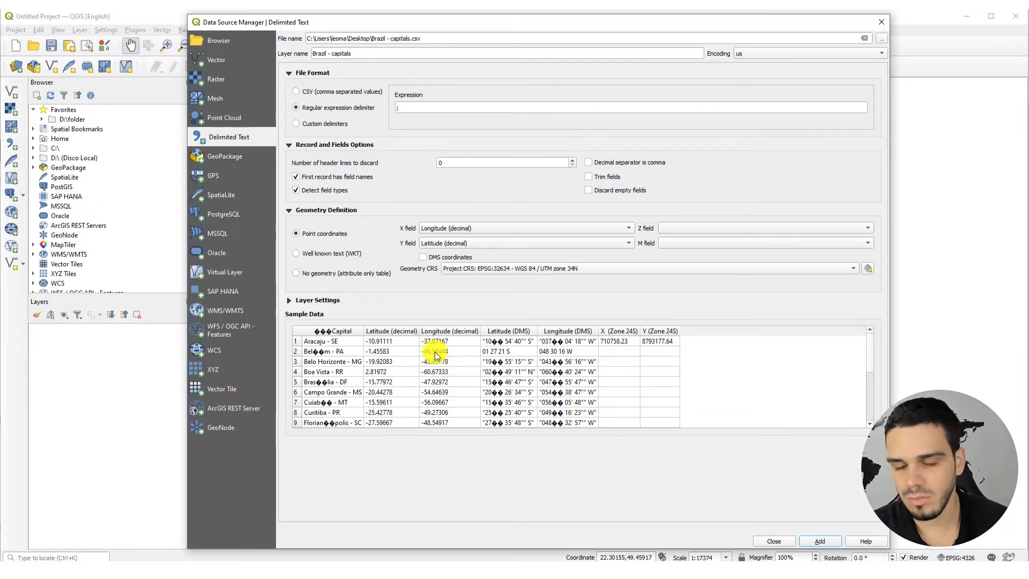
{"action": "key", "text": "Down"}
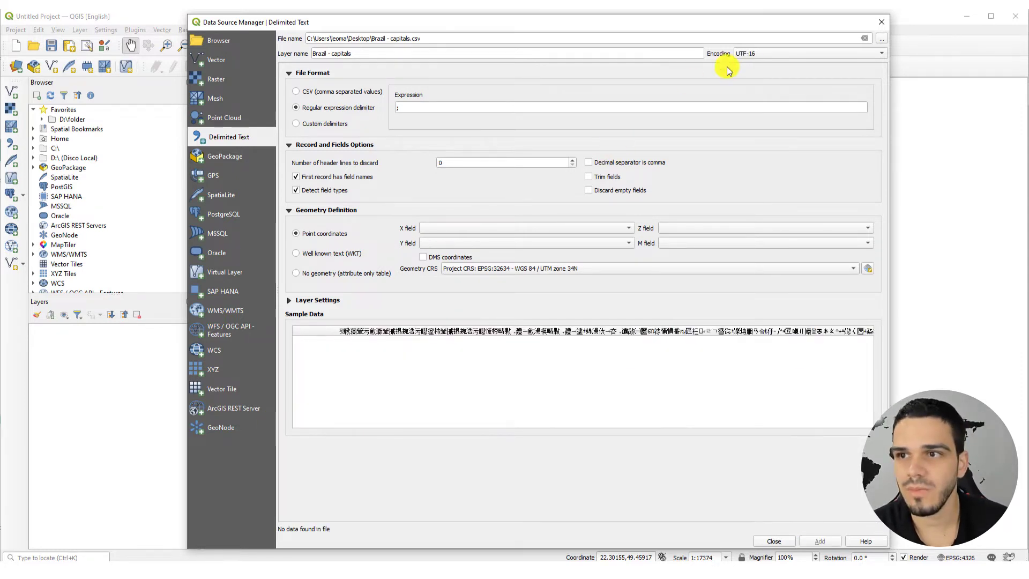
{"action": "key", "text": "Down"}
{"action": "key", "text": "Down"}
{"action": "key", "text": "Down"}
{"action": "key", "text": "Down"}
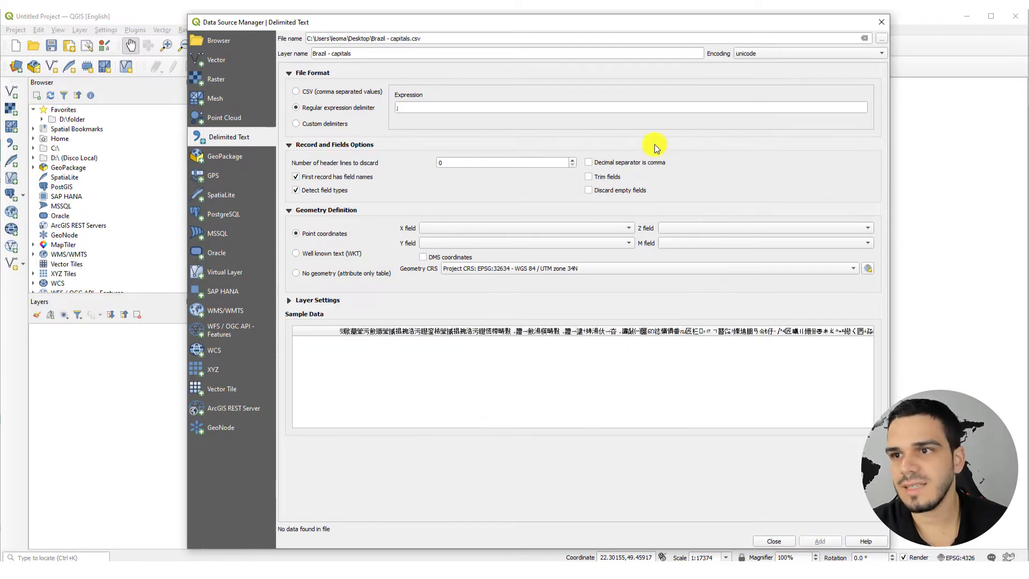
{"action": "key", "text": "Down"}
{"action": "key", "text": "Down"}
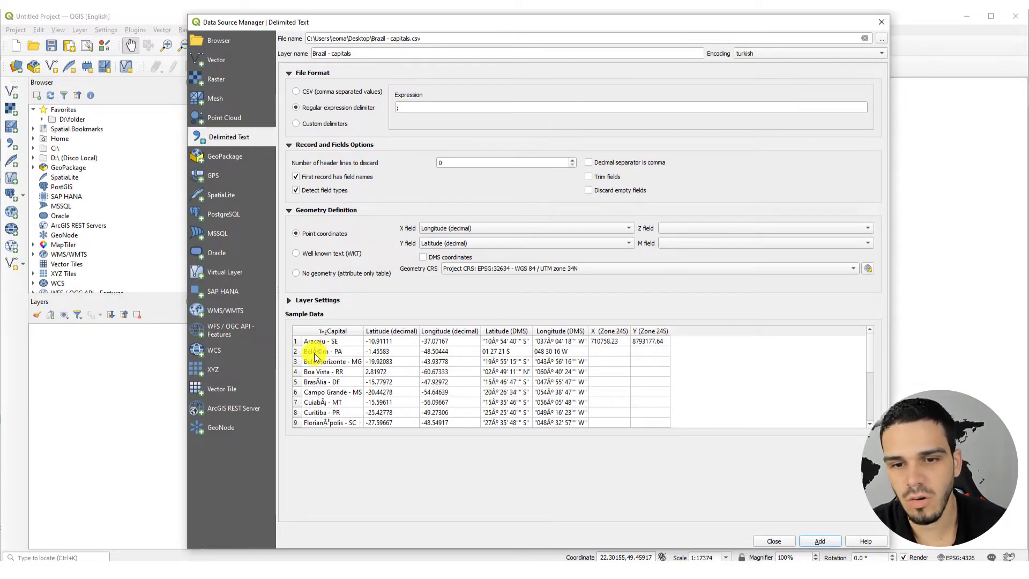
Step: Try the sun_eu_greek encoding on the sample data and restore the file encoding to UTF-8
{"action": "left_click", "coordinate": [753, 53]}
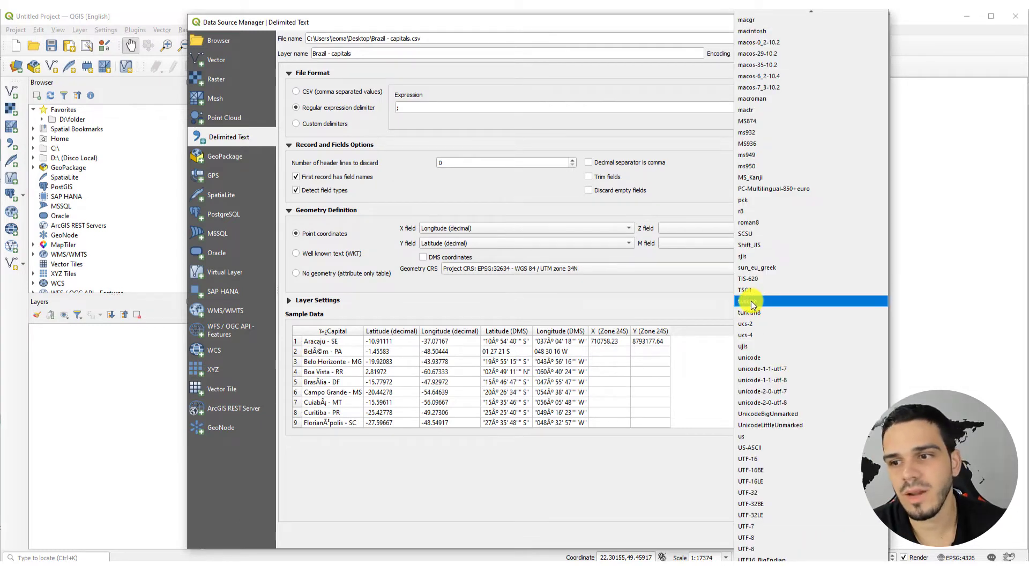
{"action": "left_click", "coordinate": [751, 301]}
{"action": "key", "text": "Up"}
{"action": "key", "text": "Up"}
{"action": "key", "text": "Up"}
{"action": "key", "text": "Up"}
{"action": "key", "text": "Up"}
{"action": "key", "text": "Up"}
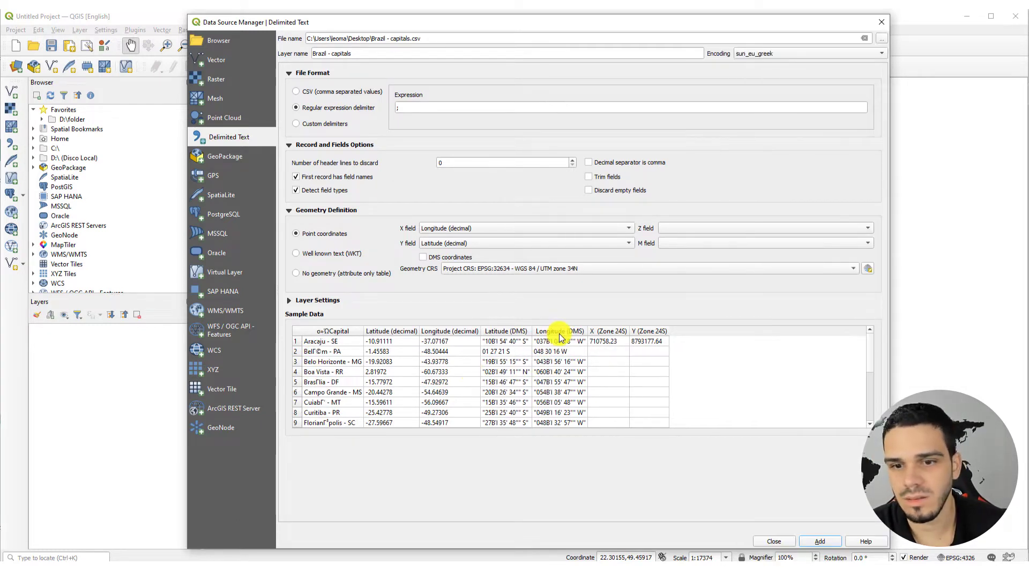
{"action": "left_click", "coordinate": [755, 58]}
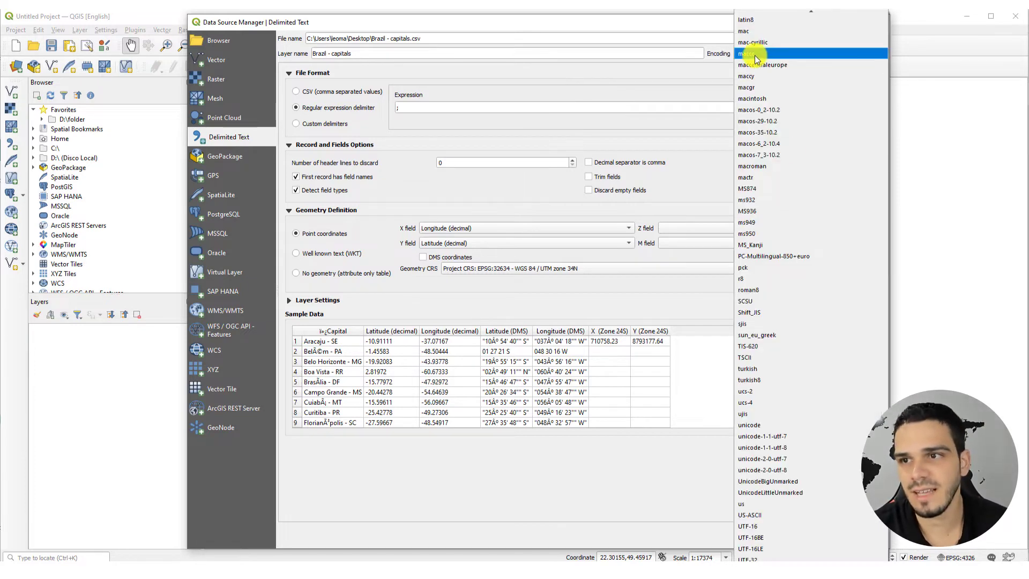
{"action": "left_click", "coordinate": [749, 379]}
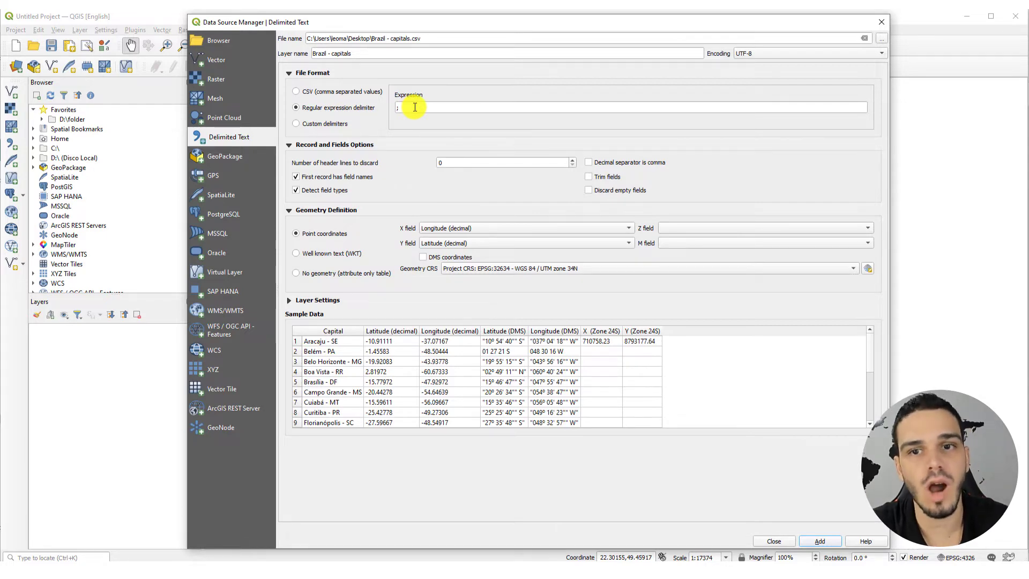
Step: Open Brazil - capitals.csv from the Desktop in Bloco de Notas, check which character separates the fields, and close it
{"action": "key", "text": "alt+Tab"}
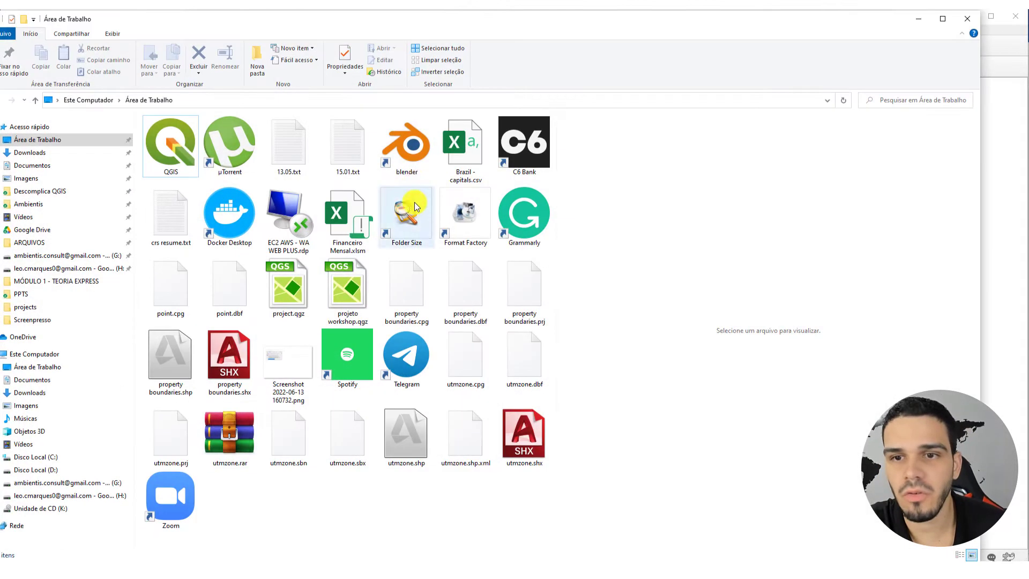
{"action": "right_click", "coordinate": [461, 143]}
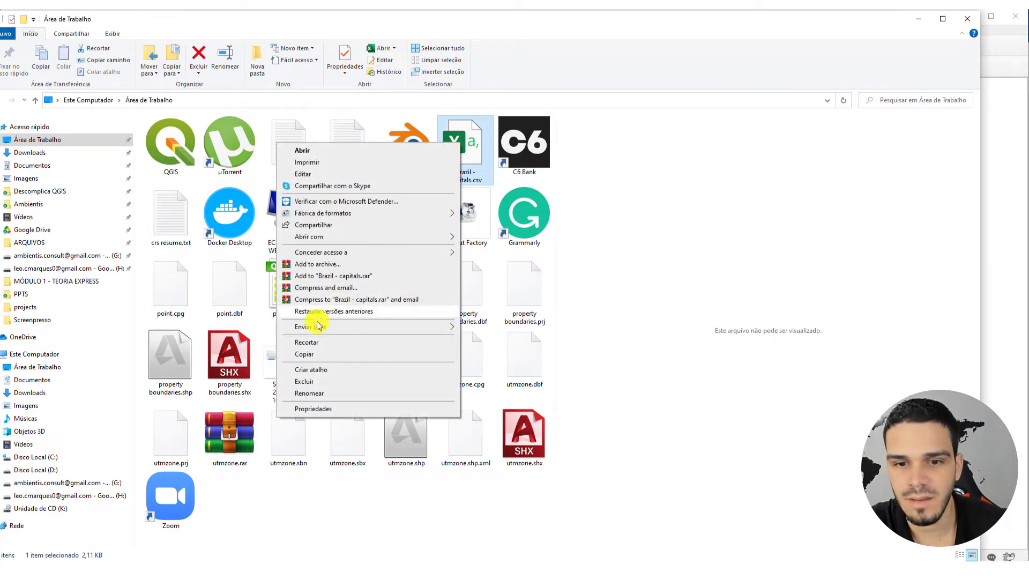
{"action": "mouse_move", "coordinate": [354, 237]}
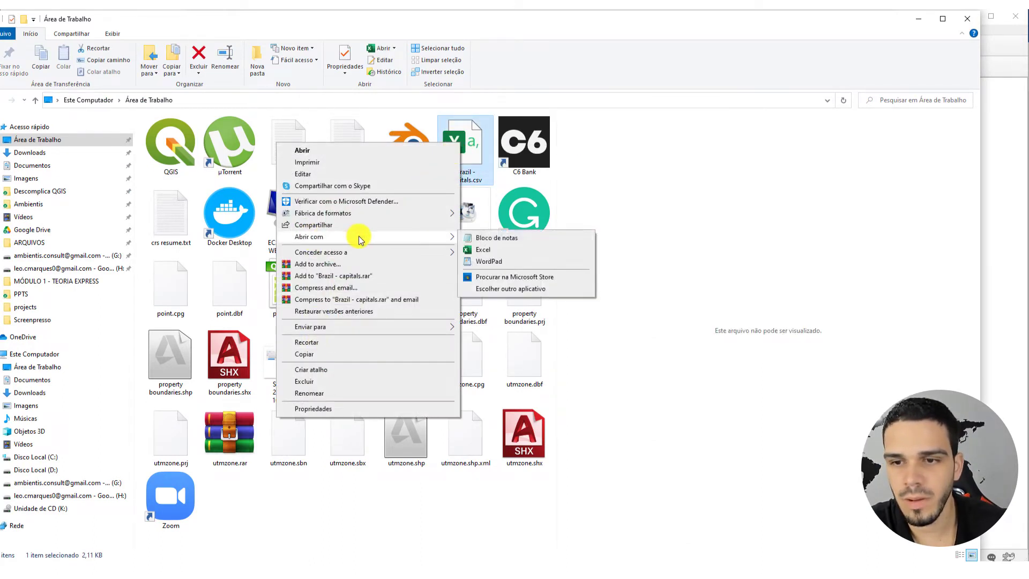
{"action": "left_click", "coordinate": [496, 240]}
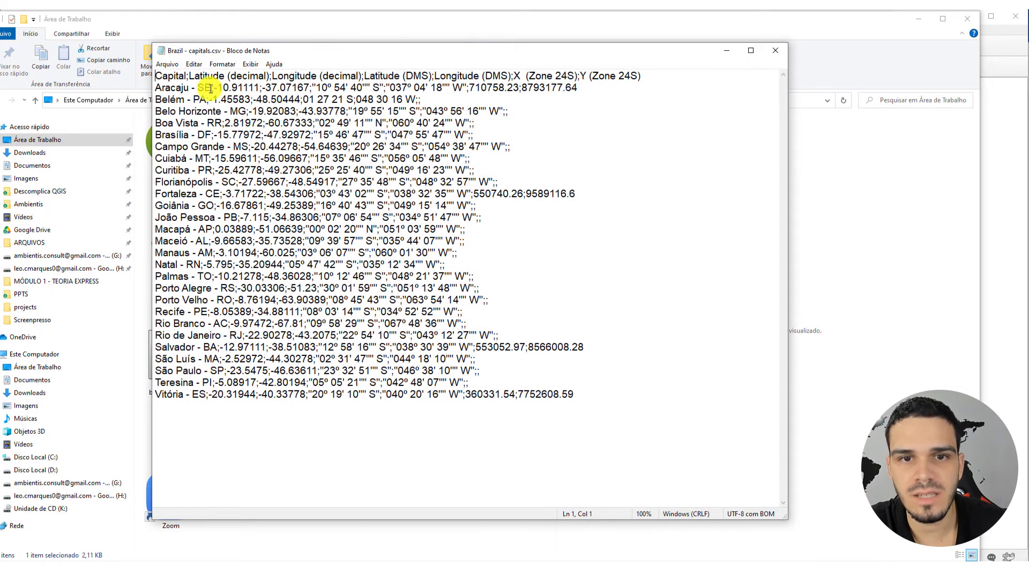
{"action": "double_click", "coordinate": [270, 76]}
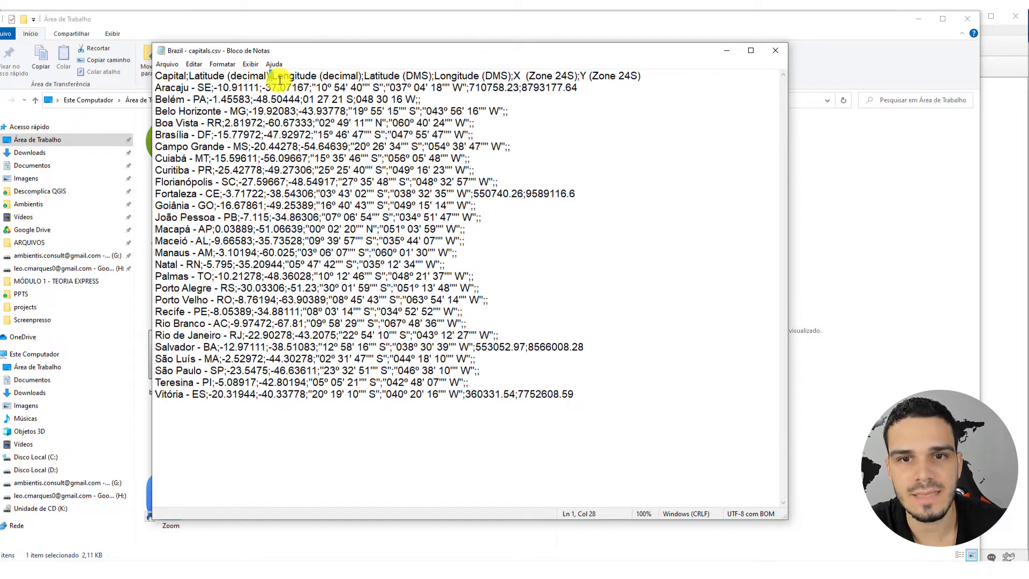
{"action": "left_click", "coordinate": [775, 52]}
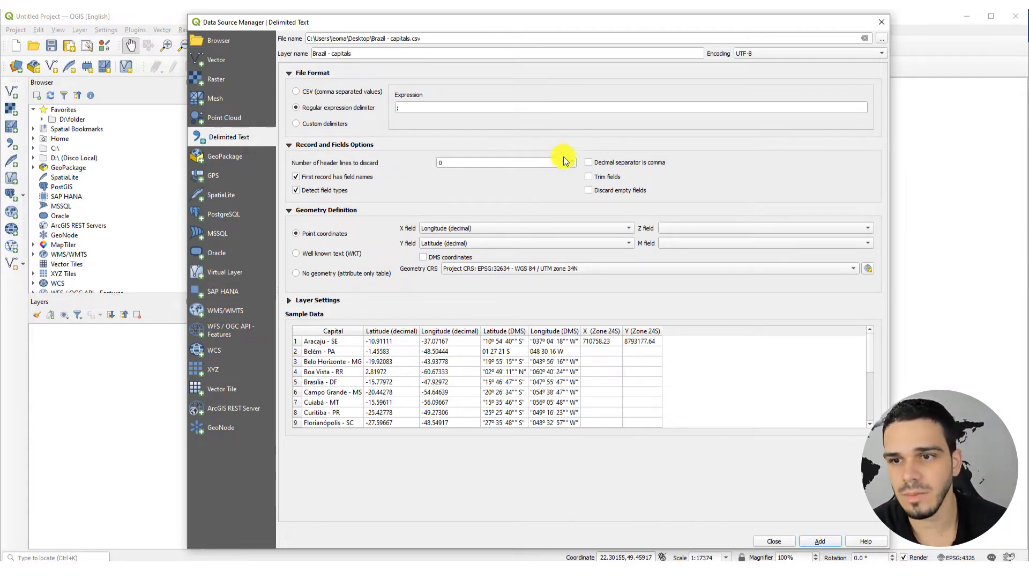
Step: Try discarding 7 header lines from the CSV and restore the number of discarded lines to 0
{"action": "scroll", "coordinate": [571, 159], "scroll_direction": "up", "scroll_amount": 4}
{"action": "scroll", "coordinate": [574, 160], "scroll_direction": "up", "scroll_amount": 3}
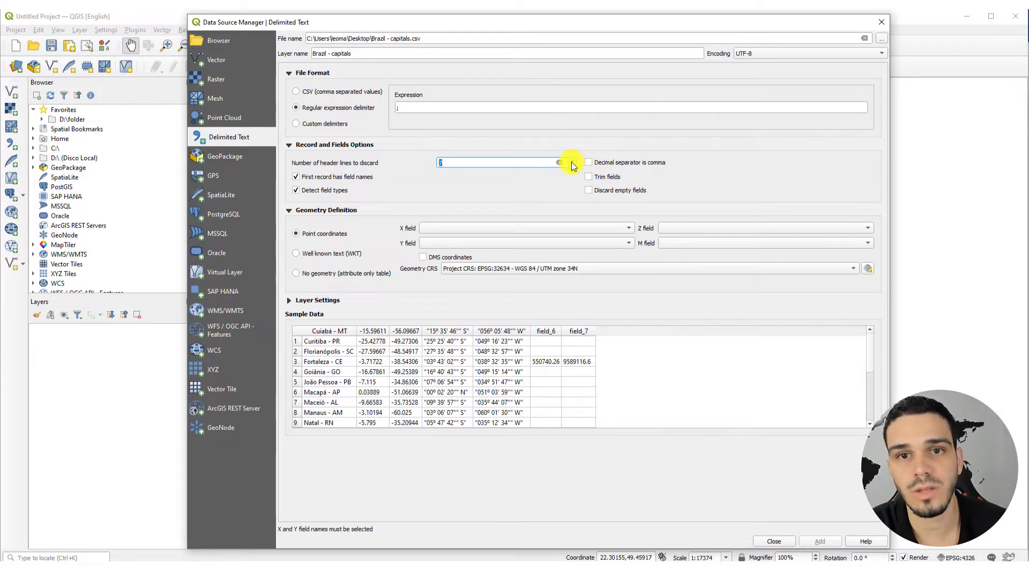
{"action": "scroll", "coordinate": [571, 163], "scroll_direction": "down", "scroll_amount": 7}
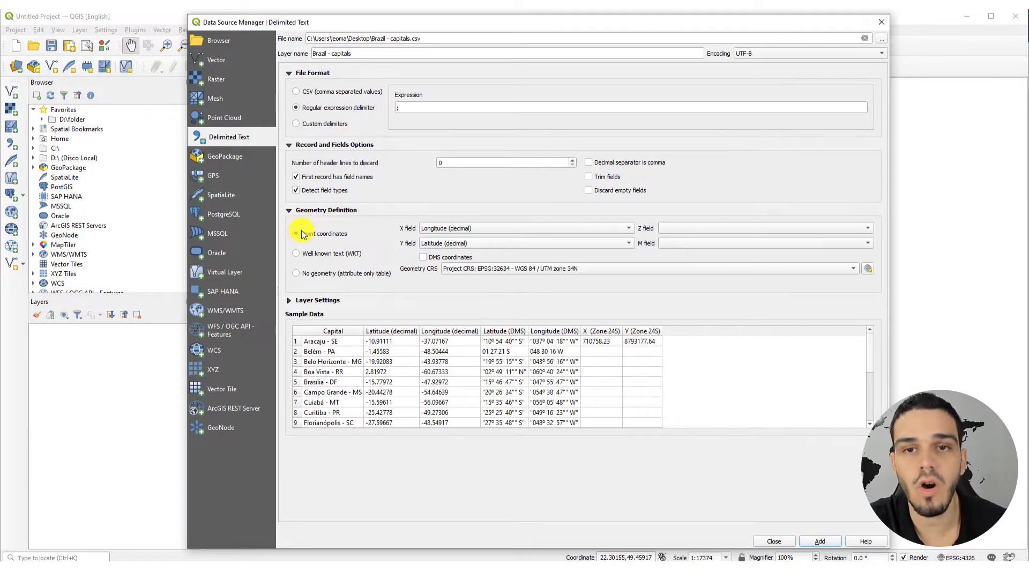
Step: Add the capitals CSV to the project as an attribute-only table without geometry
{"action": "left_click", "coordinate": [298, 275]}
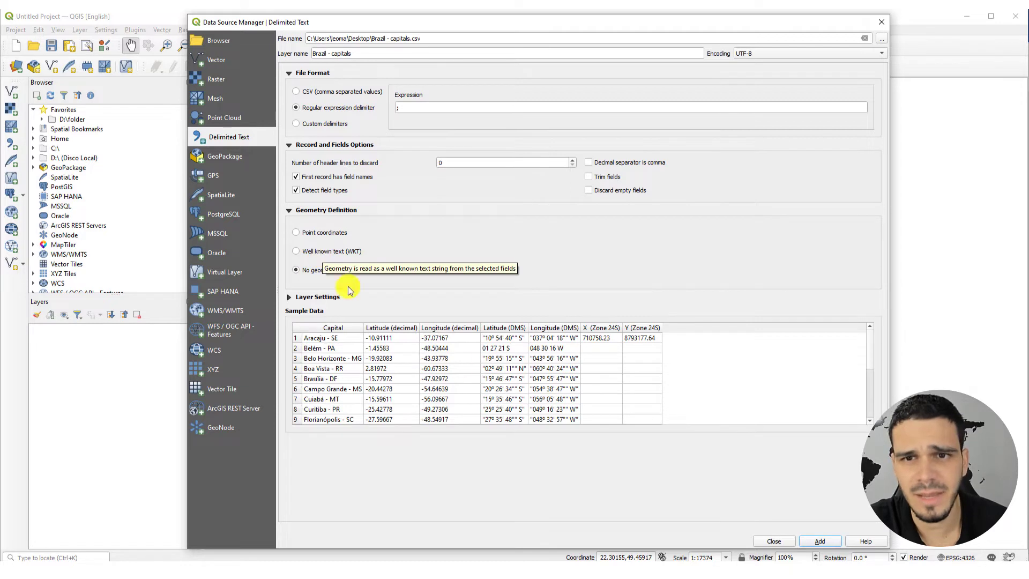
{"action": "left_click", "coordinate": [820, 542]}
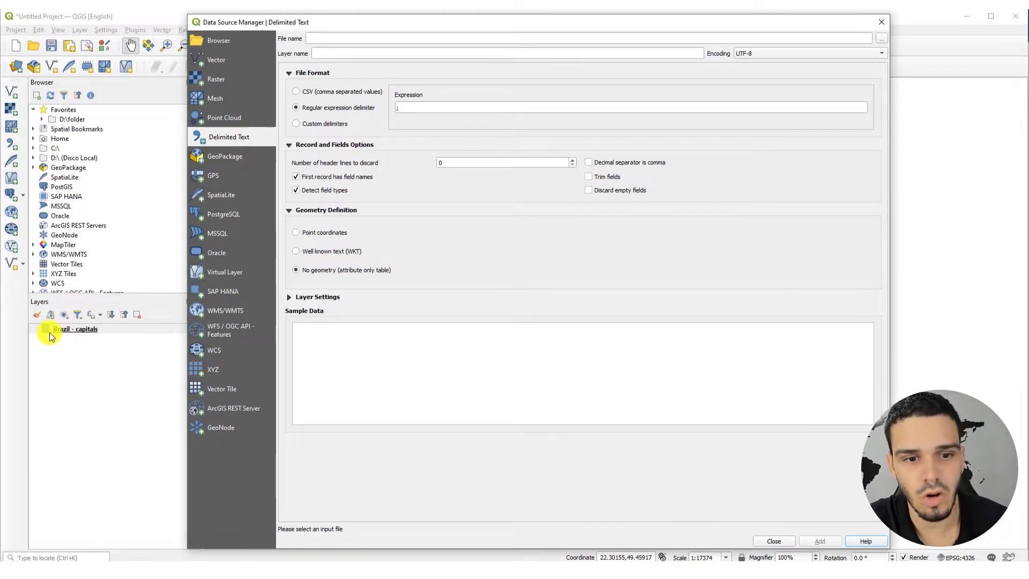
Step: Choose Brazil - capitals.csv as the source file again and define its geometry as point coordinates
{"action": "left_click", "coordinate": [881, 39]}
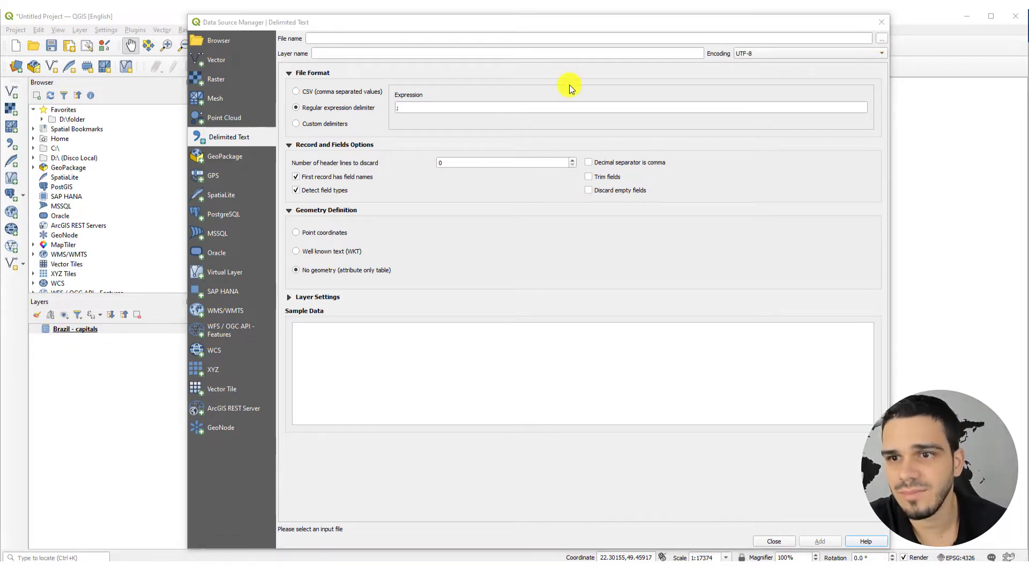
{"action": "left_click", "coordinate": [547, 127]}
{"action": "left_click", "coordinate": [757, 394]}
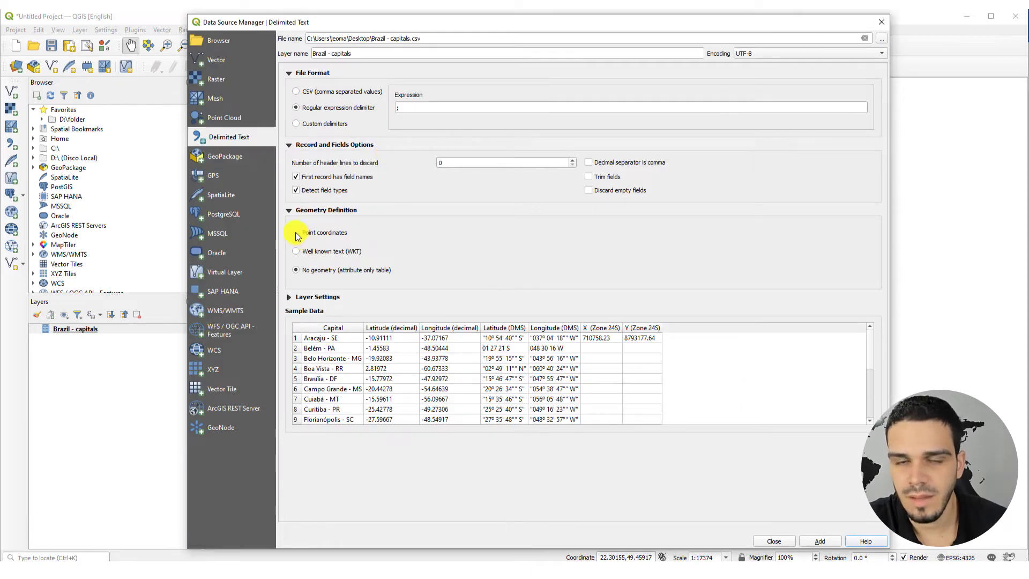
{"action": "left_click", "coordinate": [296, 233]}
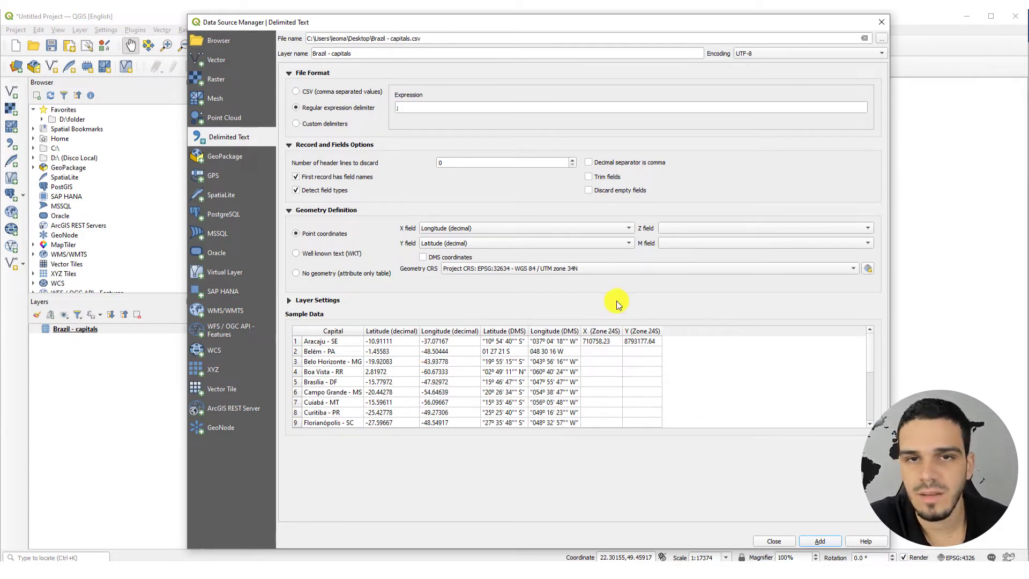
Step: Set the geometry CRS to WGS 84 (EPSG:4326), filtering the coordinate reference systems by 4326
{"action": "left_click", "coordinate": [868, 269]}
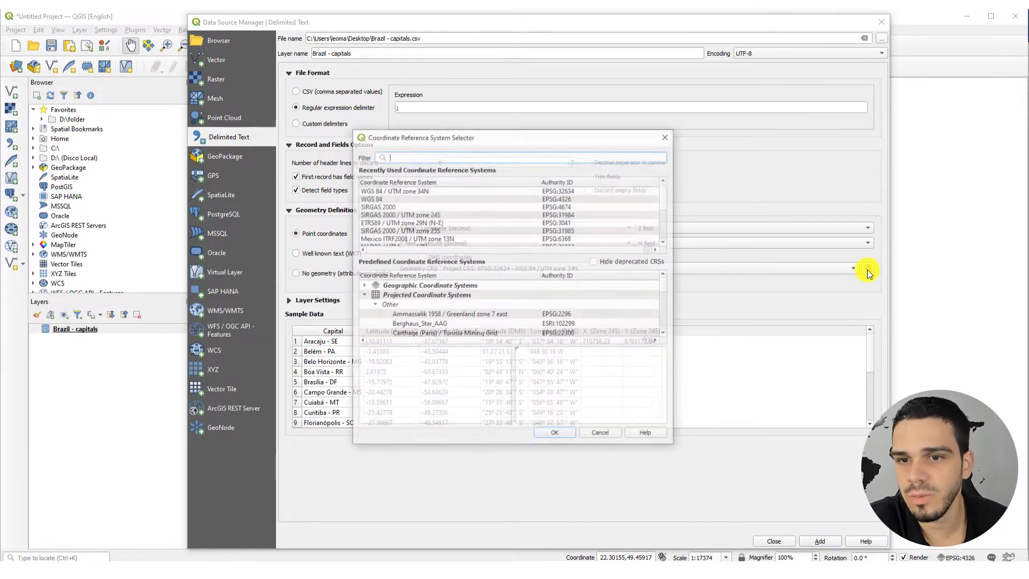
{"action": "left_click", "coordinate": [366, 199]}
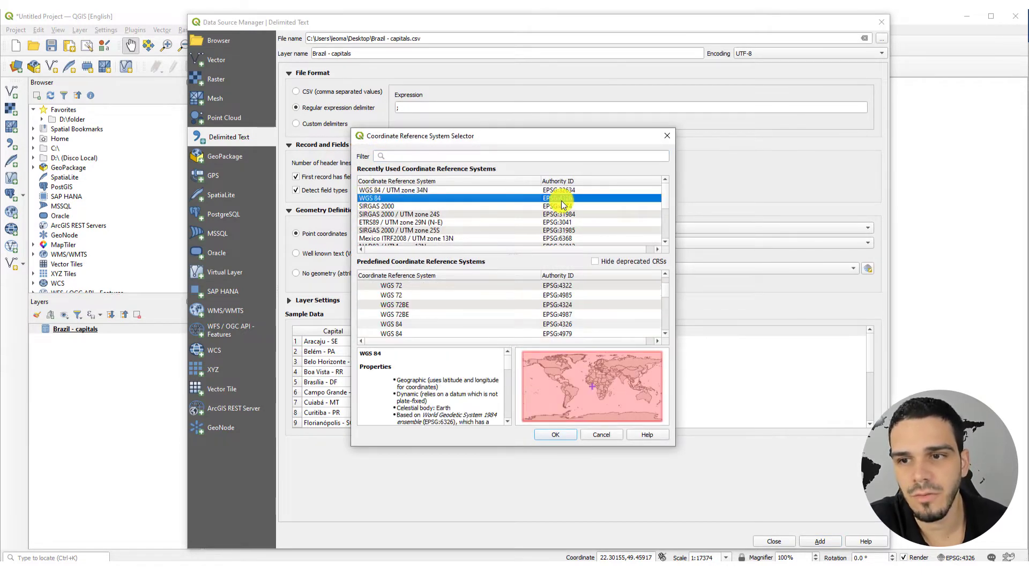
{"action": "left_click", "coordinate": [398, 156]}
{"action": "type", "text": "4326"}
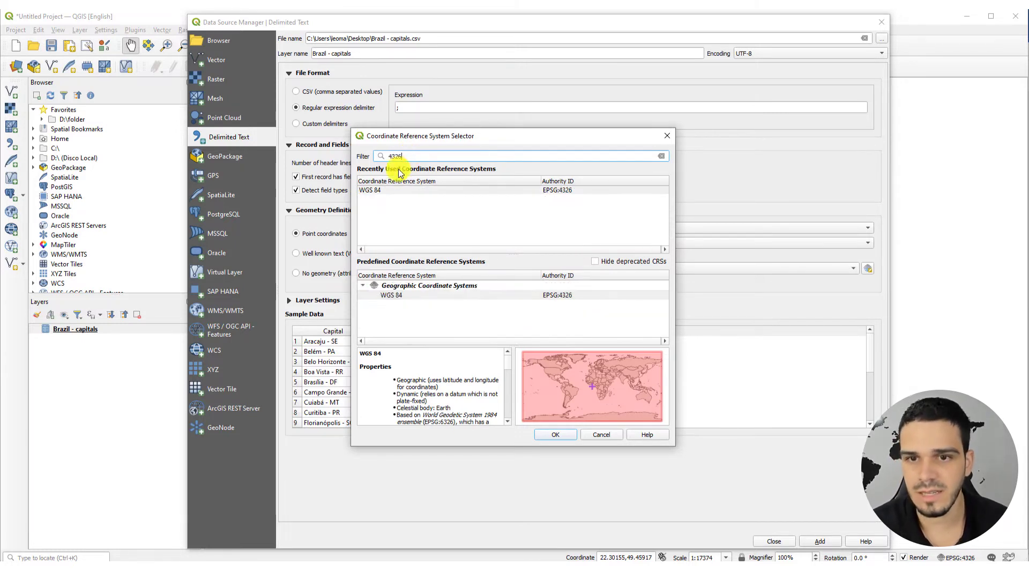
{"action": "left_click", "coordinate": [398, 298]}
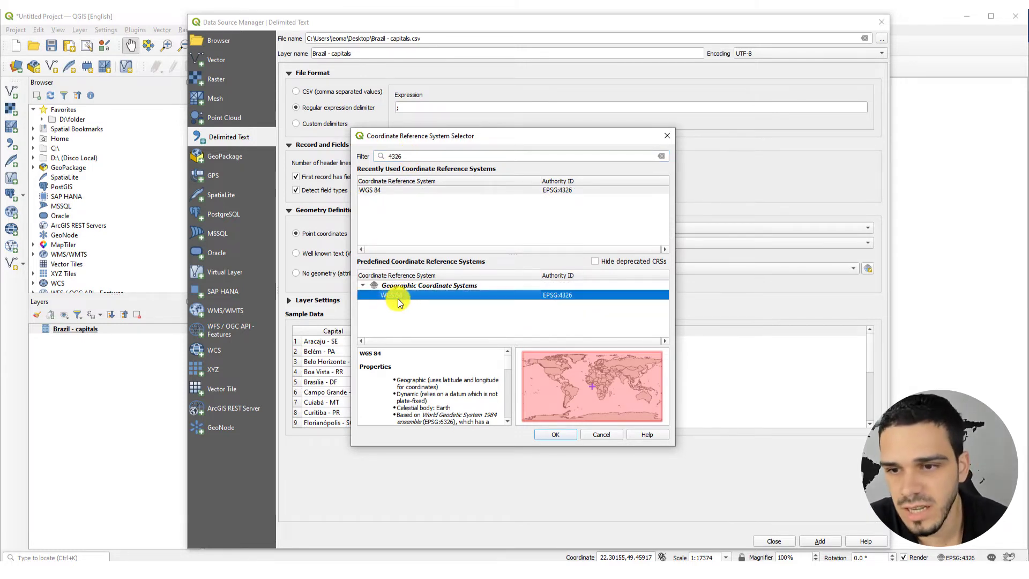
{"action": "left_click", "coordinate": [546, 436]}
Step: Enable the spatial index and file watching in the layer settings, add the point layer, and close the Data Source Manager
{"action": "left_click", "coordinate": [289, 300]}
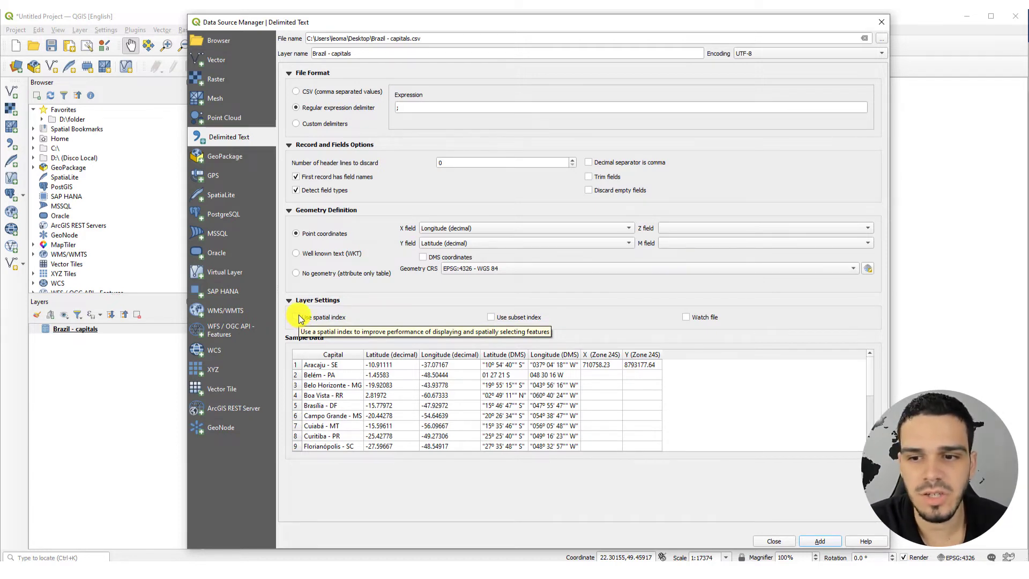
{"action": "left_click", "coordinate": [299, 318]}
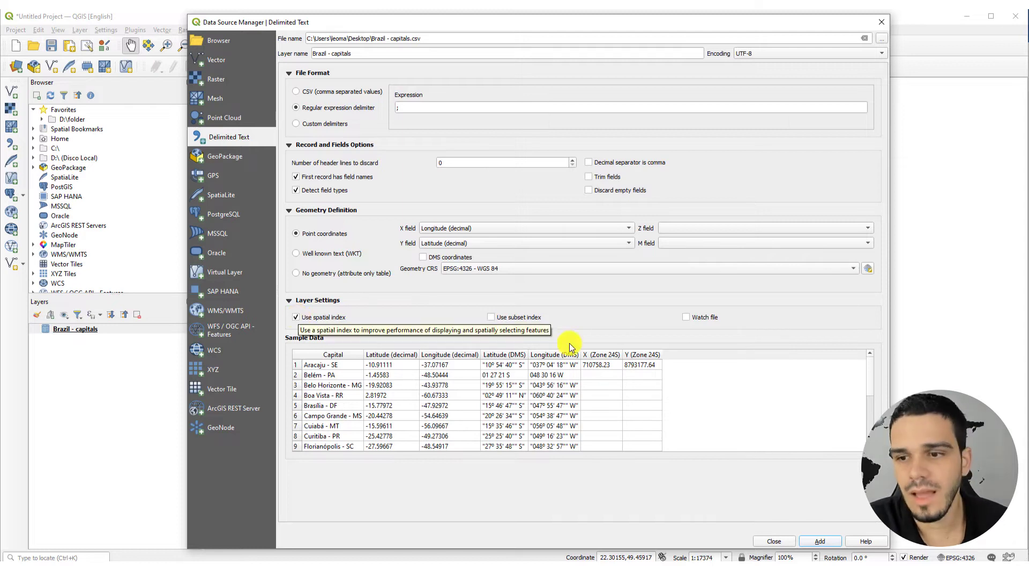
{"action": "left_click", "coordinate": [687, 319]}
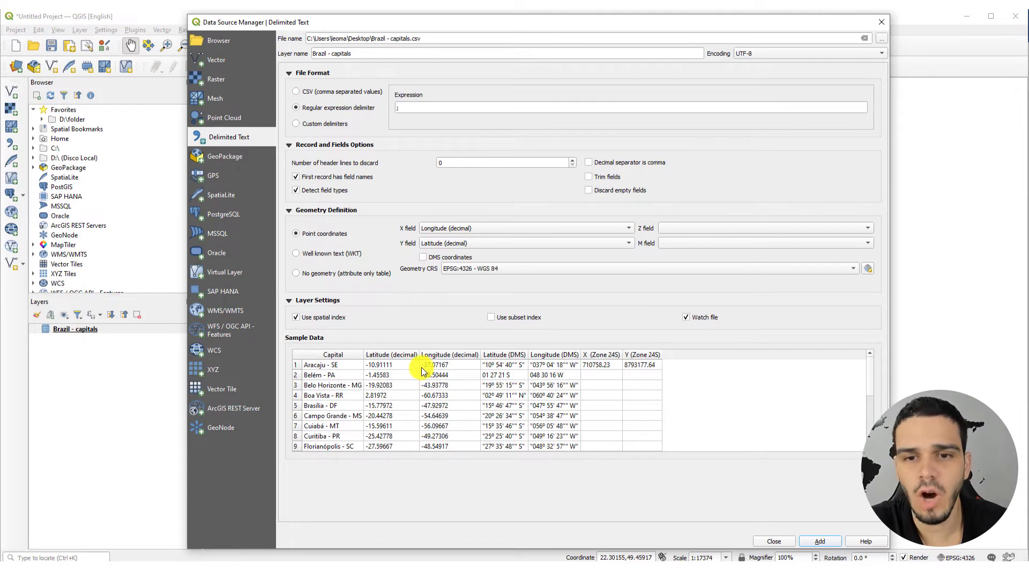
{"action": "left_click", "coordinate": [820, 543]}
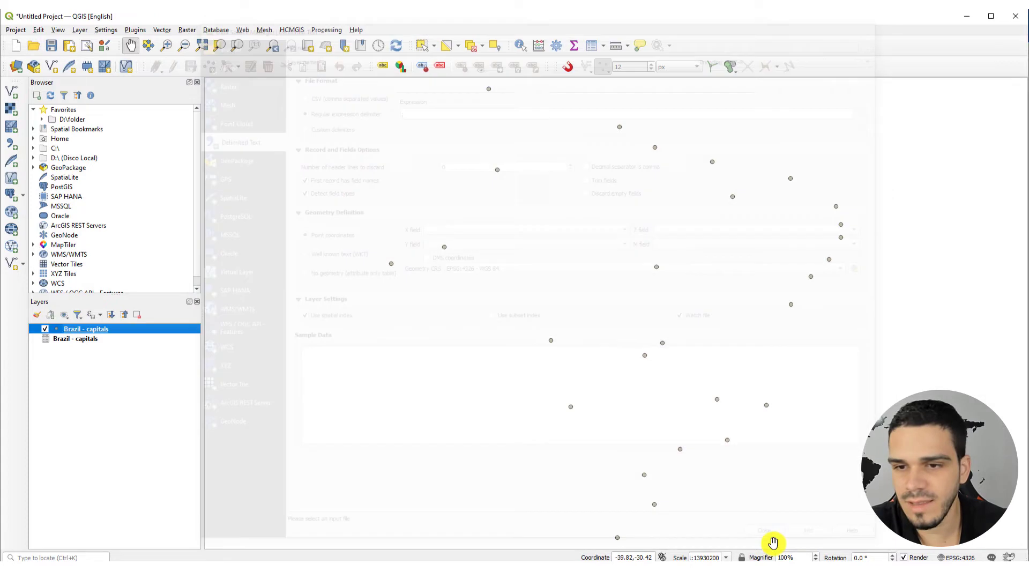
{"action": "left_click", "coordinate": [774, 541]}
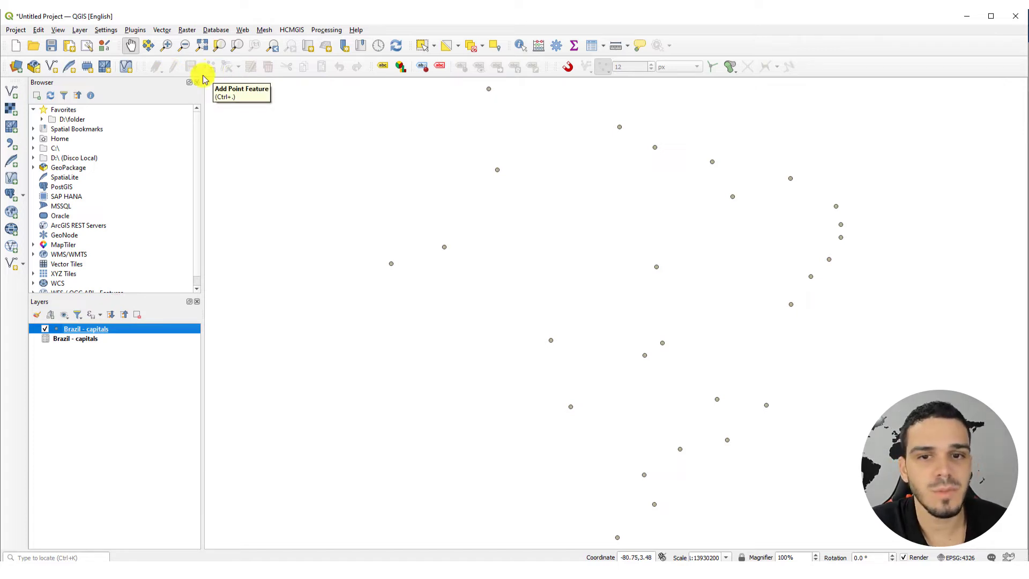
{"action": "right_click", "coordinate": [118, 332]}
{"action": "mouse_move", "coordinate": [173, 530]}
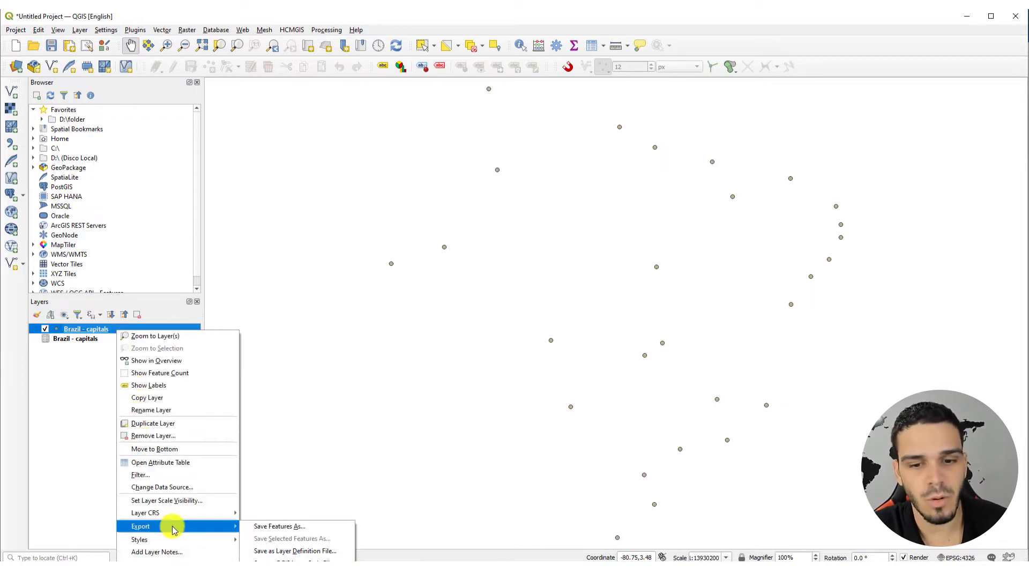
{"action": "left_click", "coordinate": [109, 362]}
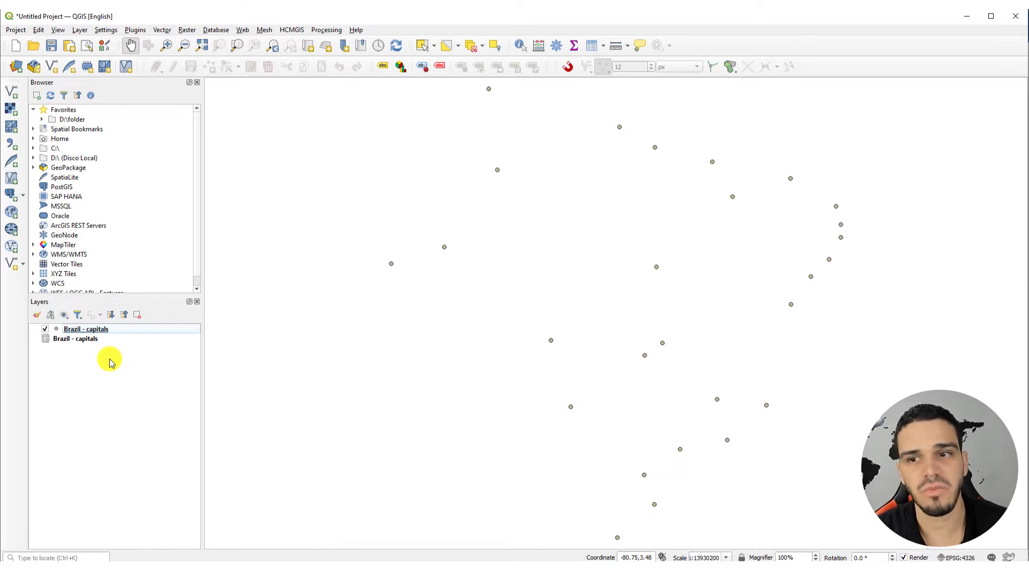
Step: Identify the Macapá - AP point on the map to read its attributes
{"action": "left_click", "coordinate": [521, 45]}
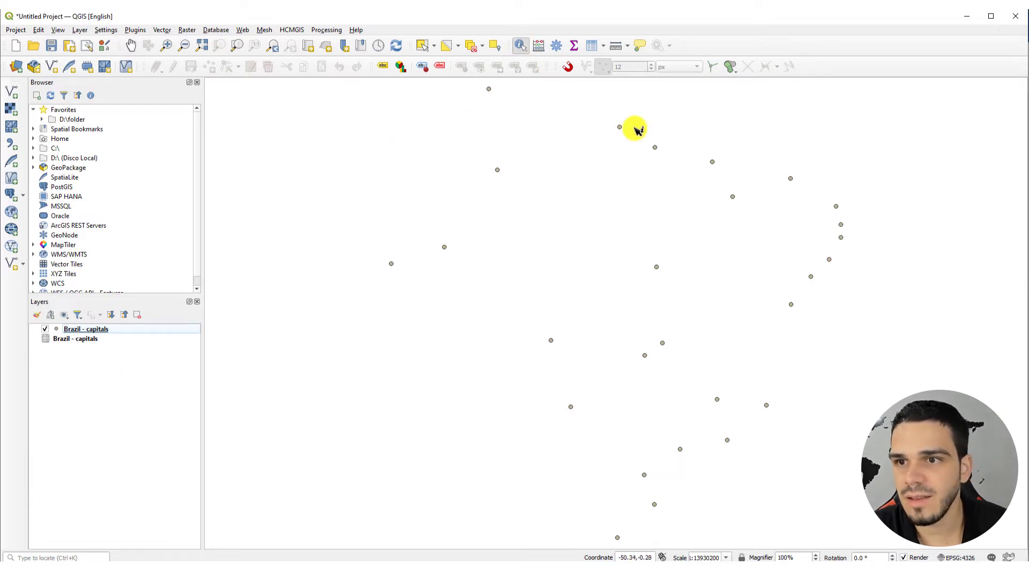
{"action": "left_click", "coordinate": [621, 126]}
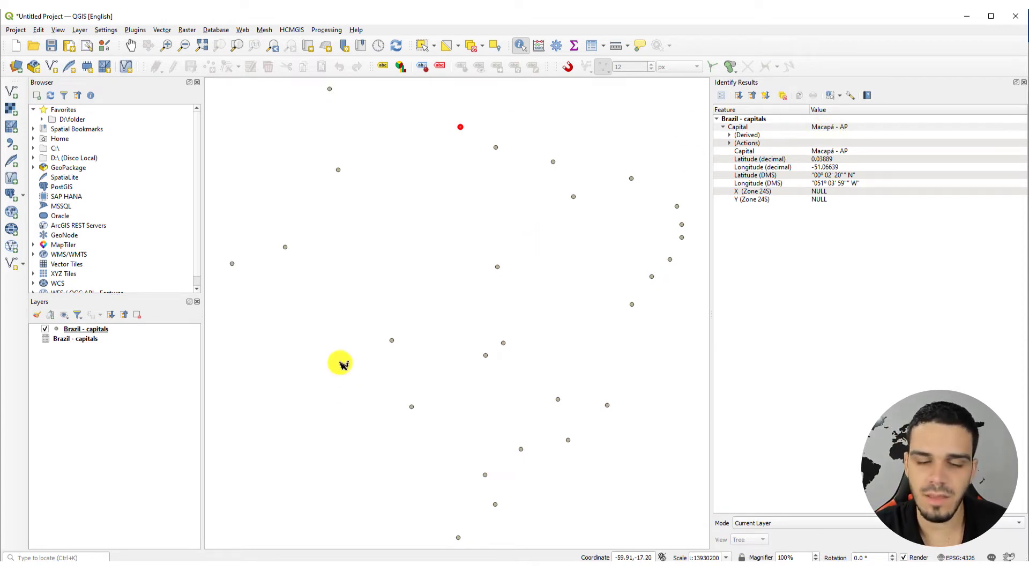
Step: Switch to Excel and change Macapá's decimal longitude in cell C14 to 51.06639
{"action": "left_click", "coordinate": [172, 525]}
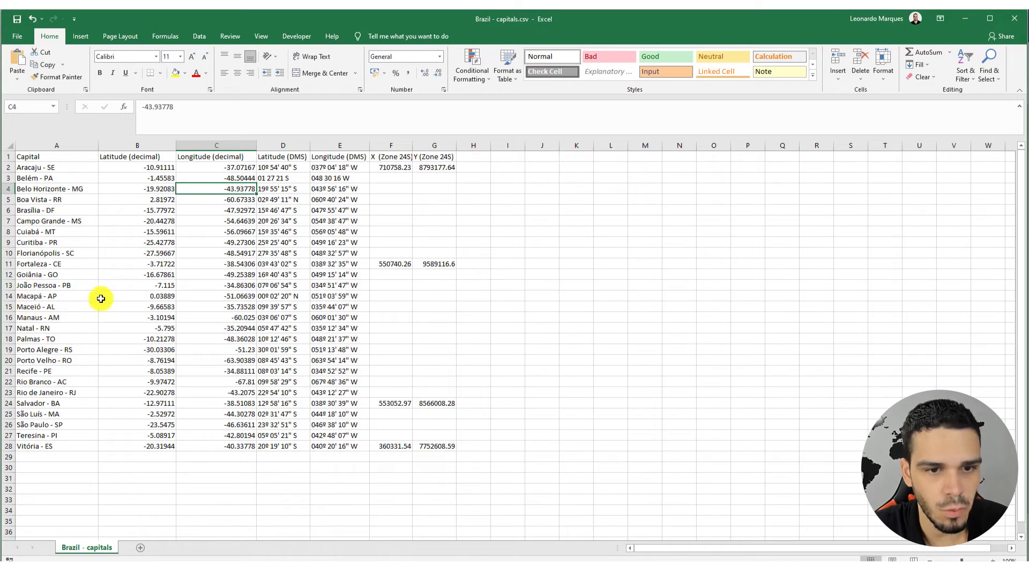
{"action": "left_click", "coordinate": [214, 296]}
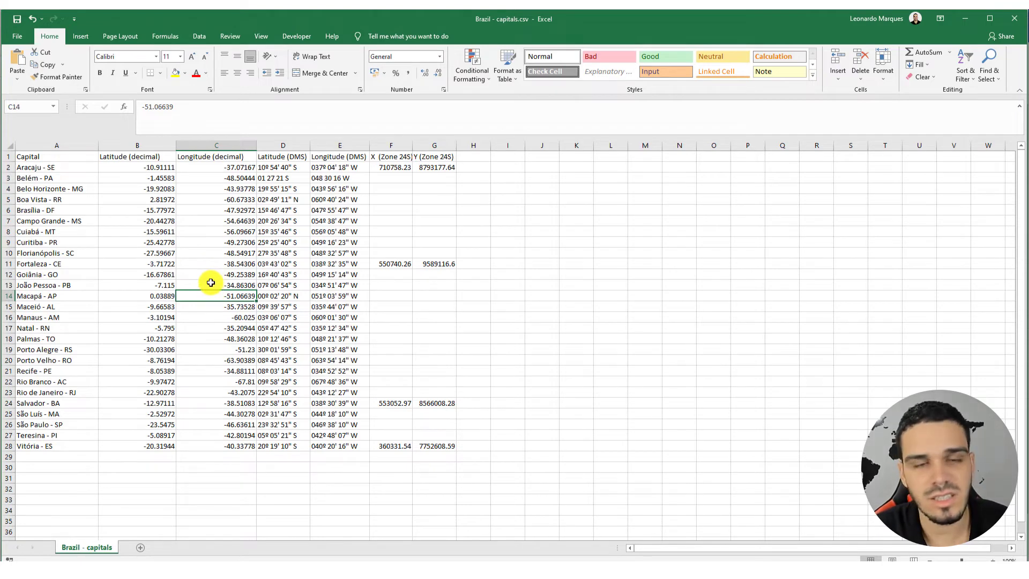
{"action": "left_click", "coordinate": [145, 109]}
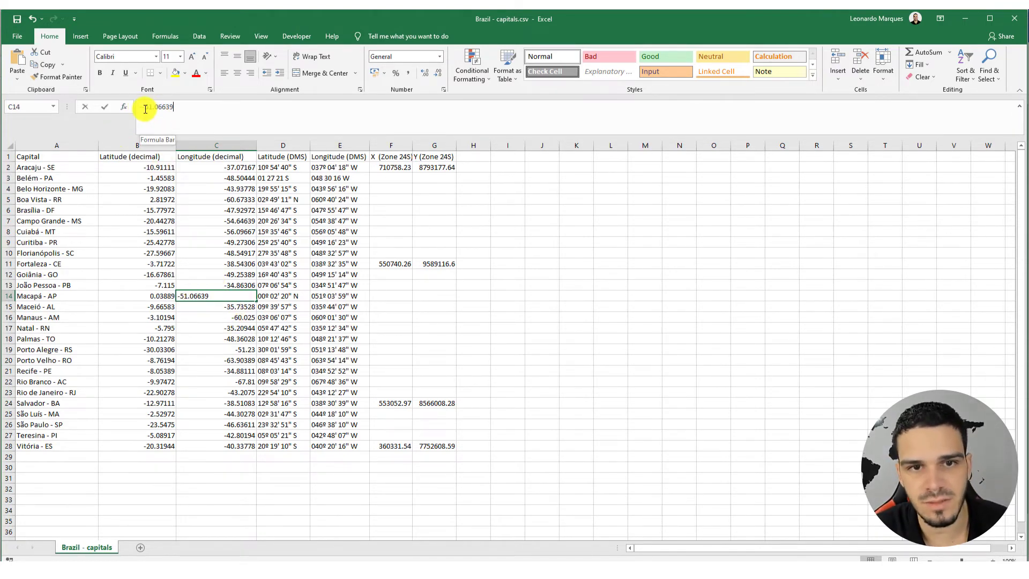
{"action": "left_click", "coordinate": [146, 109]}
{"action": "key", "text": "BackSpace"}
{"action": "key", "text": "Return"}
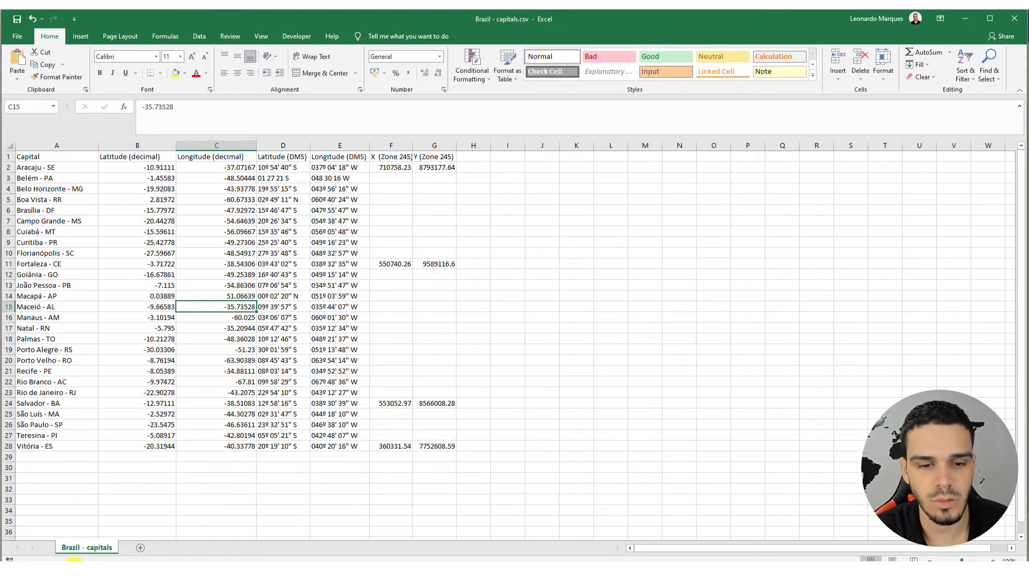
Step: Switch to QGIS, close the identify results, and examine the map for the Macapá point's position
{"action": "left_click", "coordinate": [74, 561]}
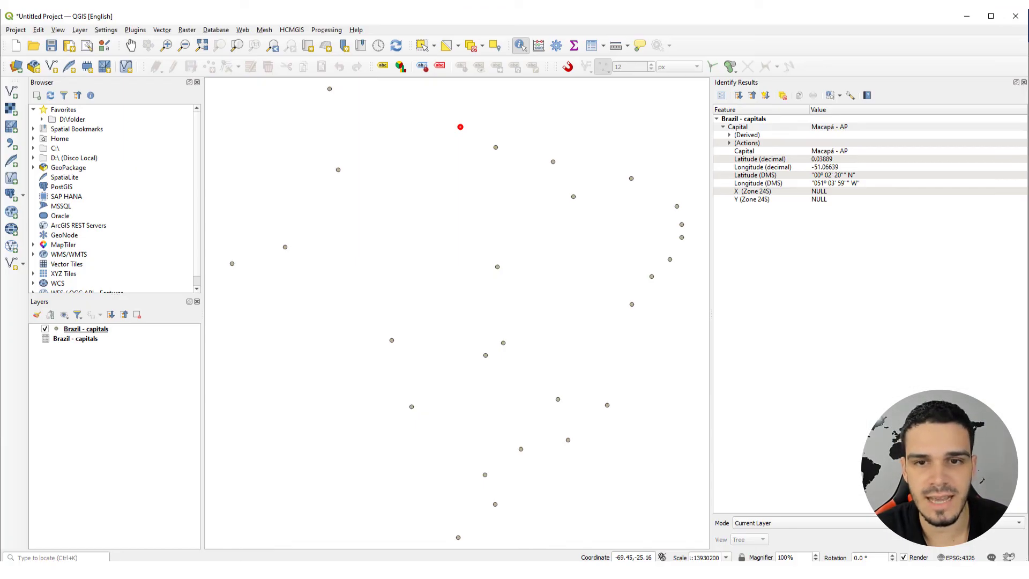
{"action": "left_click", "coordinate": [132, 46]}
{"action": "left_click_drag", "start_coordinate": [343, 211], "coordinate": [330, 212]}
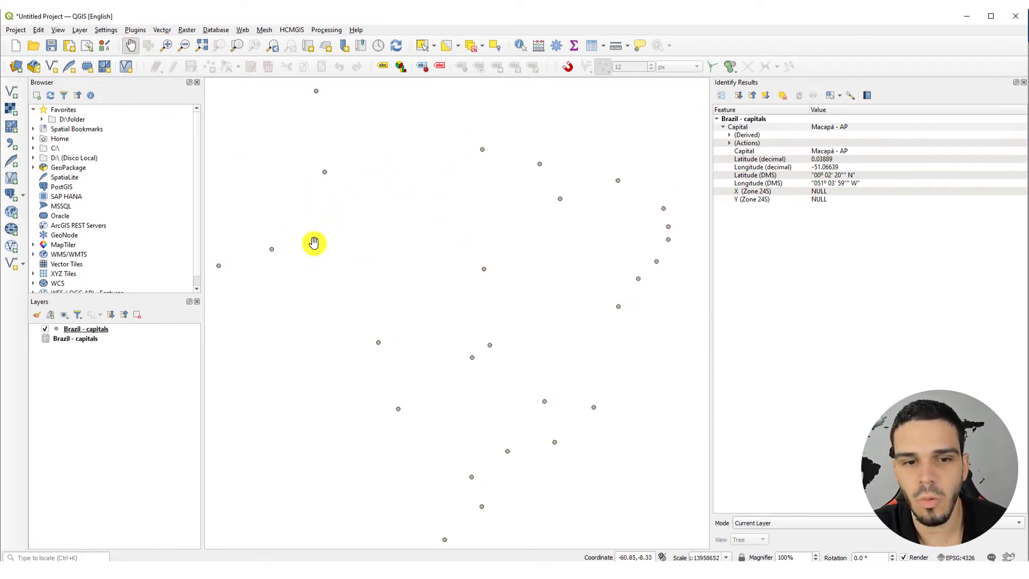
{"action": "left_click", "coordinate": [1024, 84]}
{"action": "scroll", "coordinate": [682, 223], "scroll_direction": "down", "scroll_amount": 3}
{"action": "left_click_drag", "start_coordinate": [683, 223], "coordinate": [524, 223]}
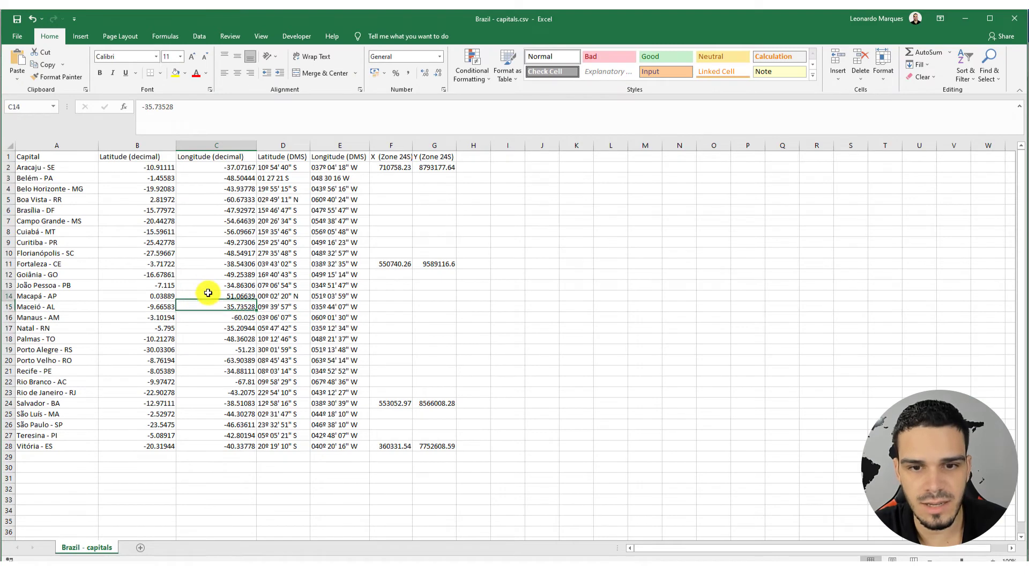
Step: Switch to Excel, set Macapá's decimal longitude in cell C14 back to -51.06639, and save the CSV
{"action": "left_click", "coordinate": [208, 292]}
{"action": "left_click", "coordinate": [141, 106]}
{"action": "type", "text": "-51.06639"}
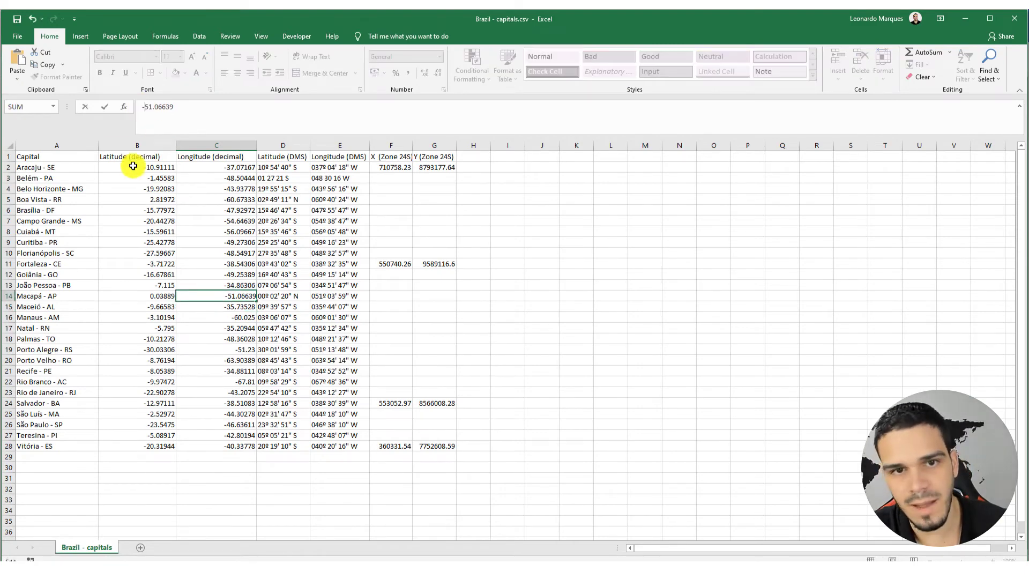
{"action": "left_click", "coordinate": [17, 21]}
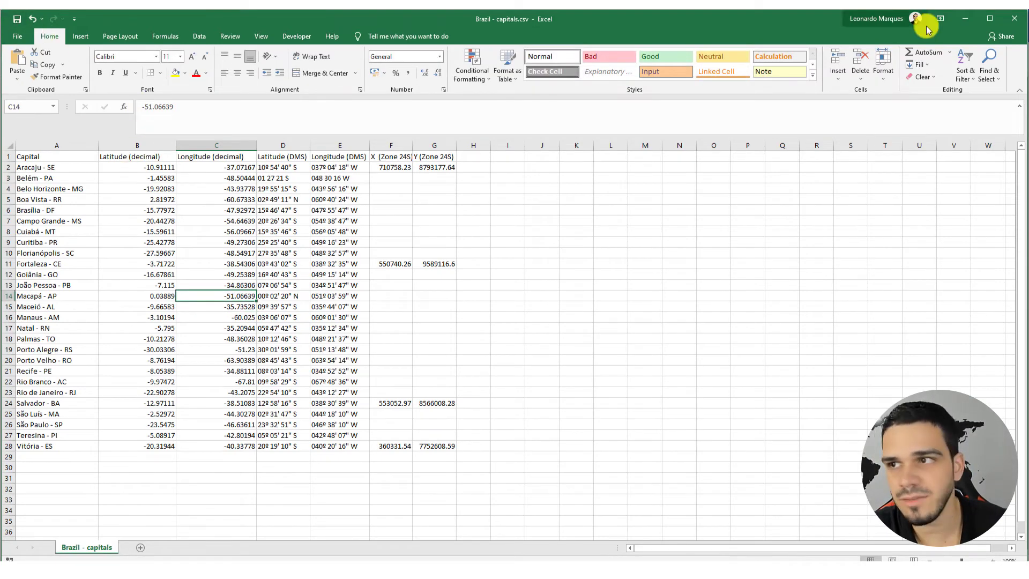
Step: Switch to QGIS and examine the capital points' positions on the map
{"action": "left_click", "coordinate": [965, 19]}
{"action": "left_click_drag", "start_coordinate": [543, 234], "coordinate": [538, 235]}
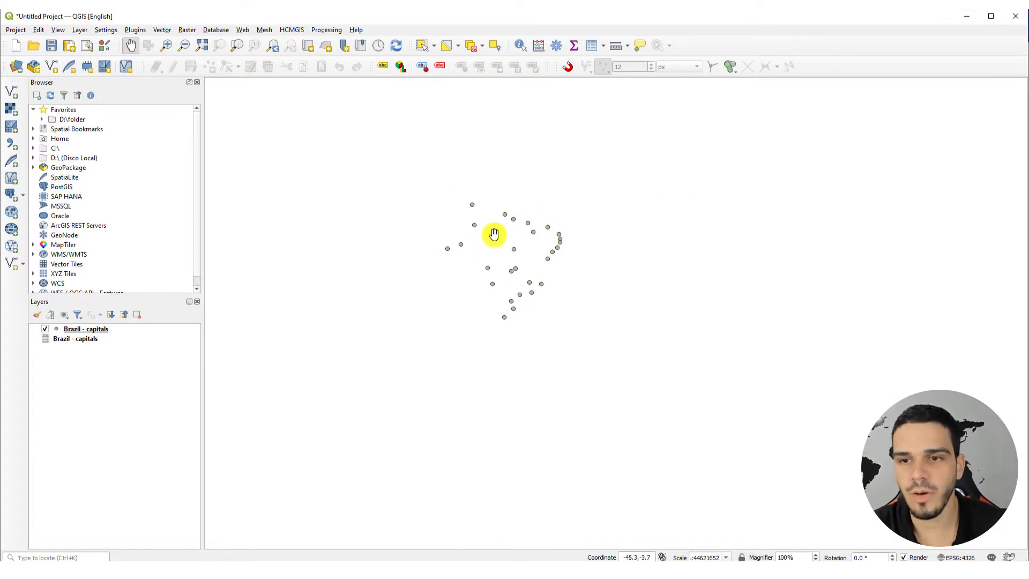
{"action": "scroll", "coordinate": [518, 236], "scroll_direction": "up", "scroll_amount": 1}
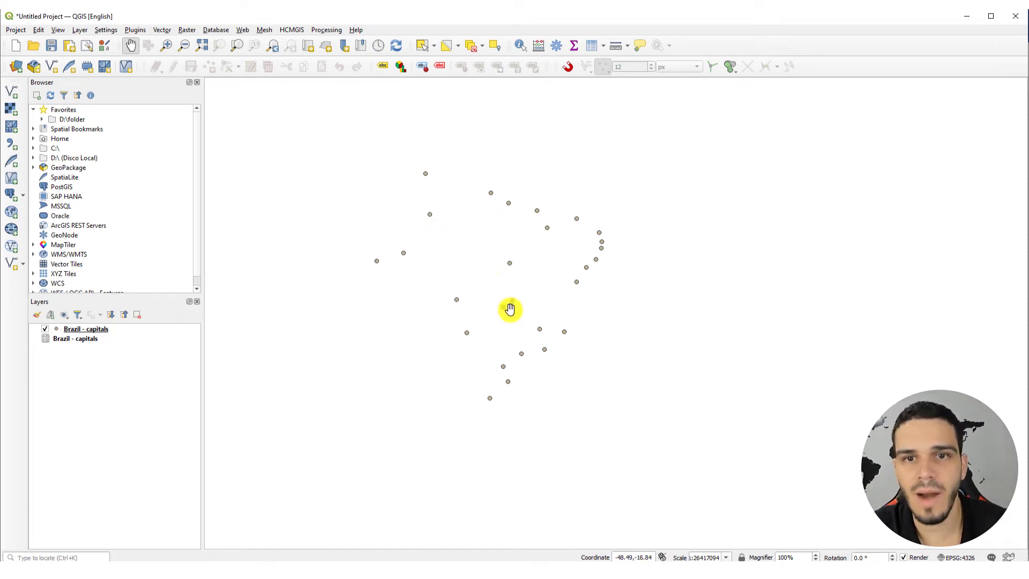
Step: Add the Google Maps basemap with HCMGIS and place it beneath both Brazil - capitals layers
{"action": "left_click", "coordinate": [86, 329]}
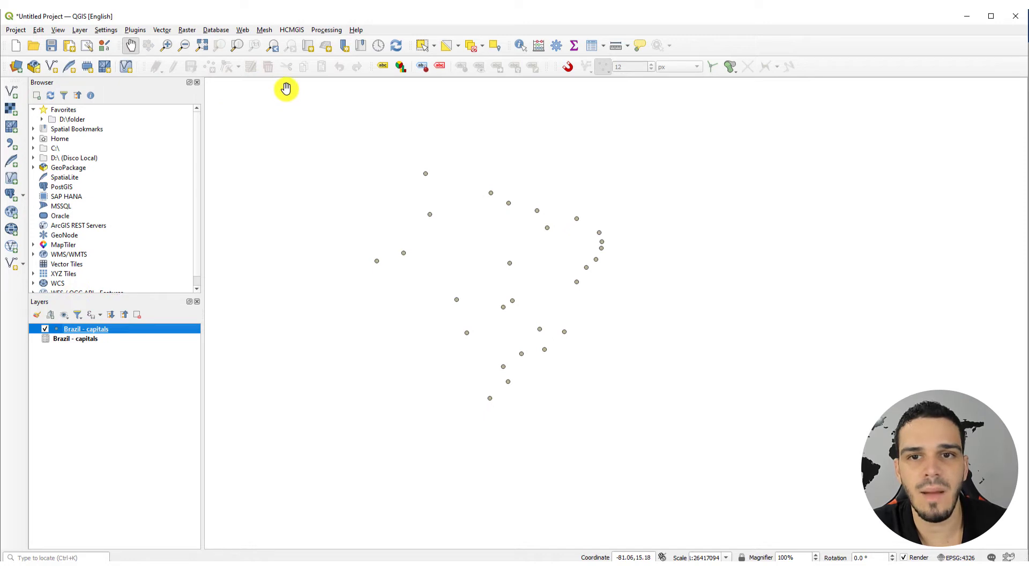
{"action": "left_click", "coordinate": [291, 31]}
{"action": "mouse_move", "coordinate": [300, 42]}
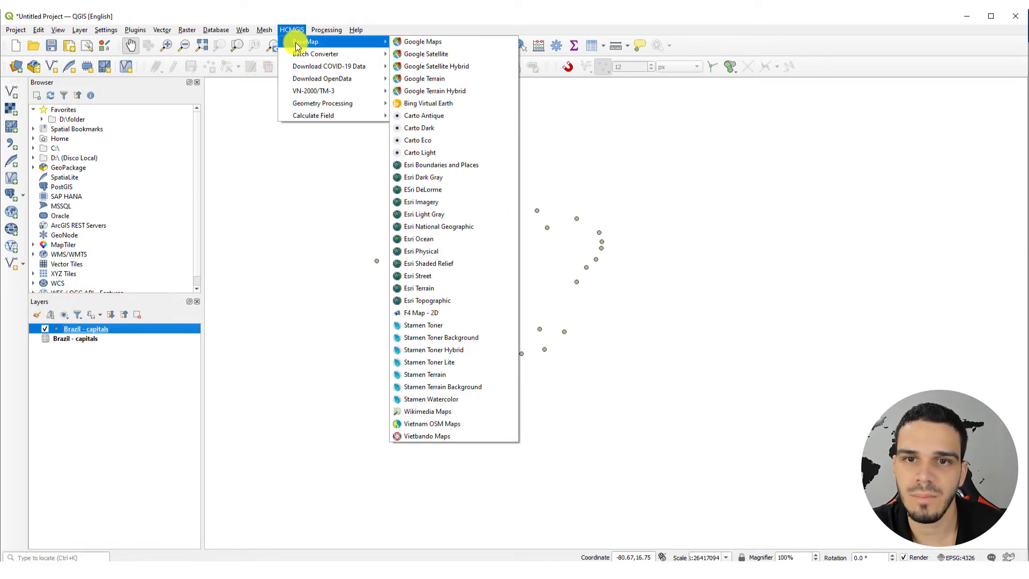
{"action": "left_click", "coordinate": [421, 43]}
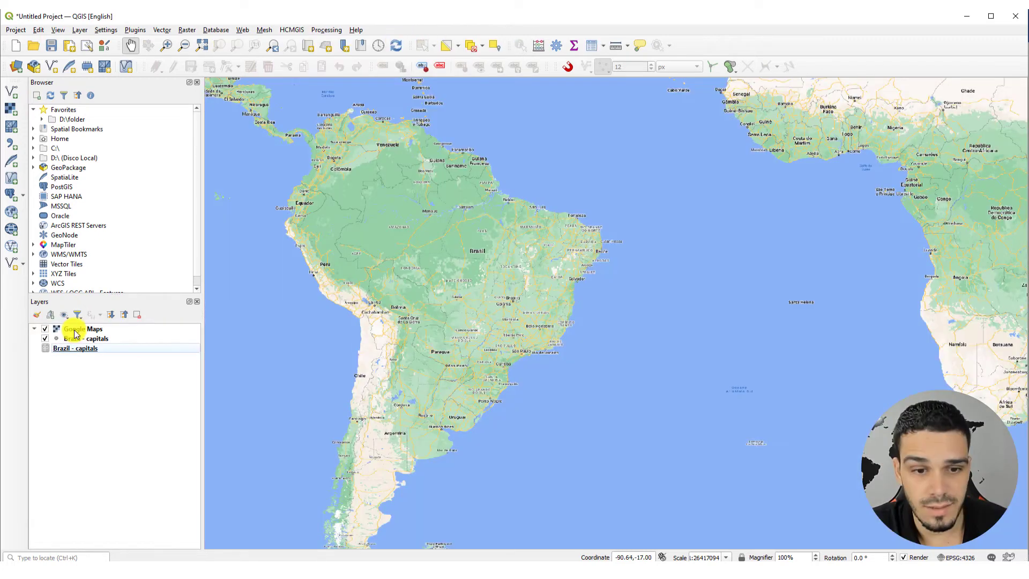
{"action": "left_click_drag", "start_coordinate": [75, 337], "coordinate": [75, 355]}
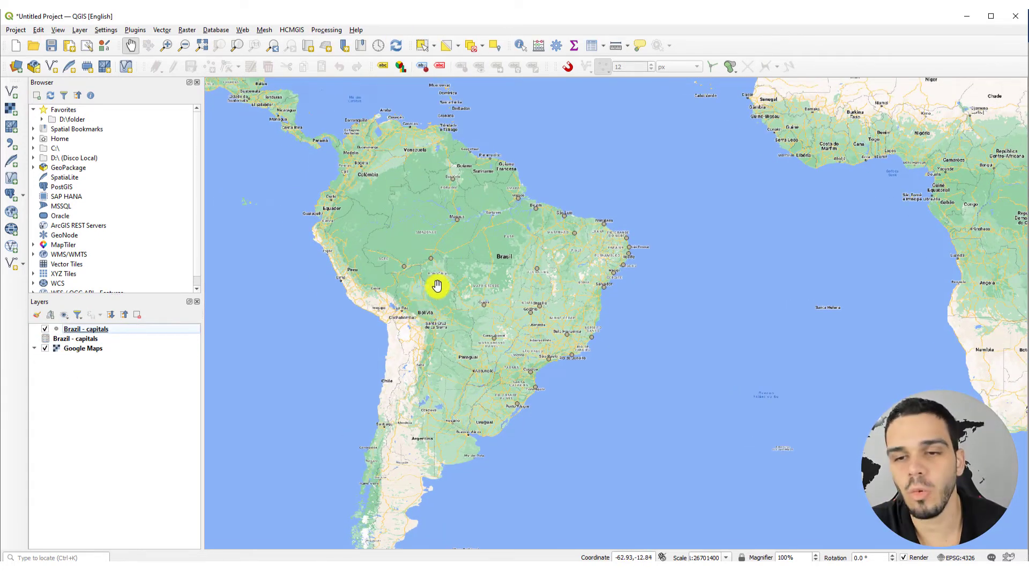
{"action": "left_click_drag", "start_coordinate": [441, 271], "coordinate": [443, 268]}
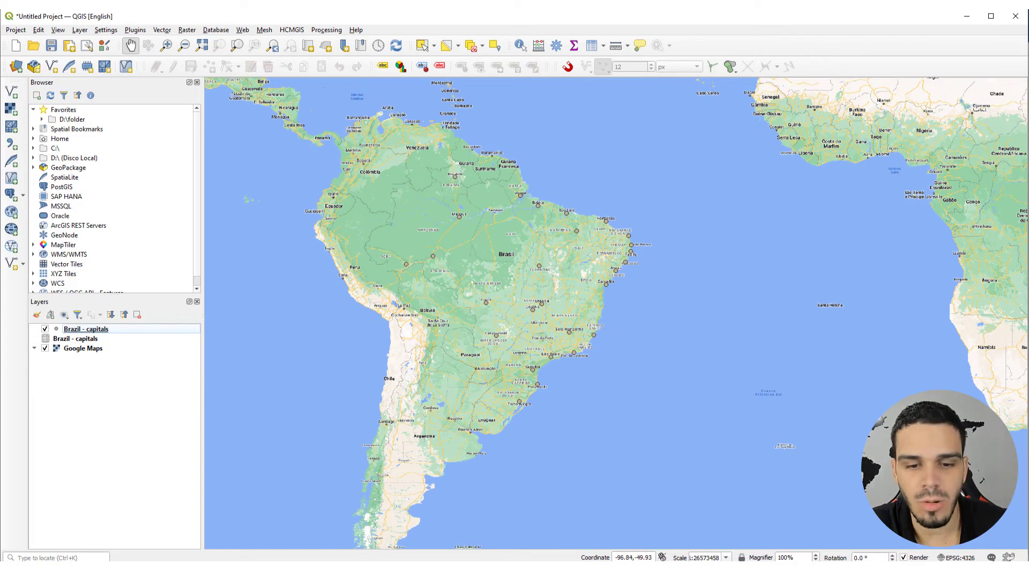
Step: Switch to Excel and examine the DMS coordinate columns, including the minutes and seconds of Belém's latitude in cell D3
{"action": "key", "text": "alt+Tab"}
{"action": "left_click_drag", "start_coordinate": [262, 145], "coordinate": [399, 148]}
{"action": "left_click", "coordinate": [312, 220]}
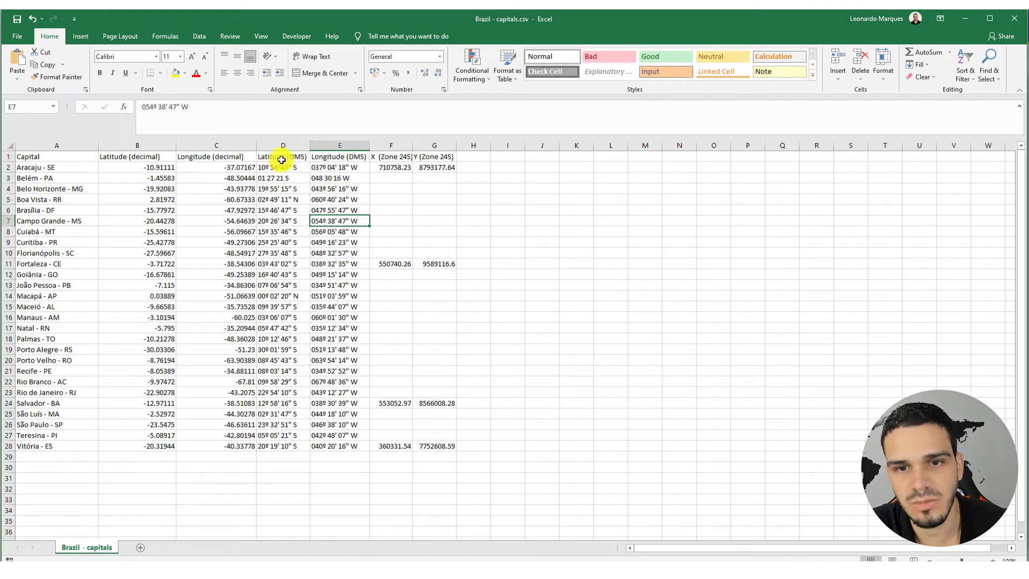
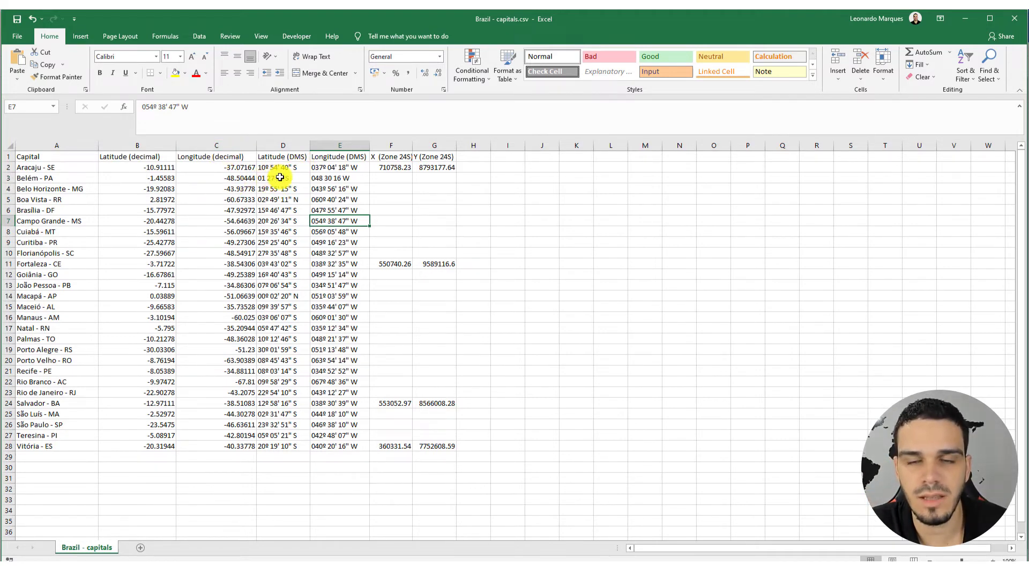
{"action": "left_click", "coordinate": [275, 179]}
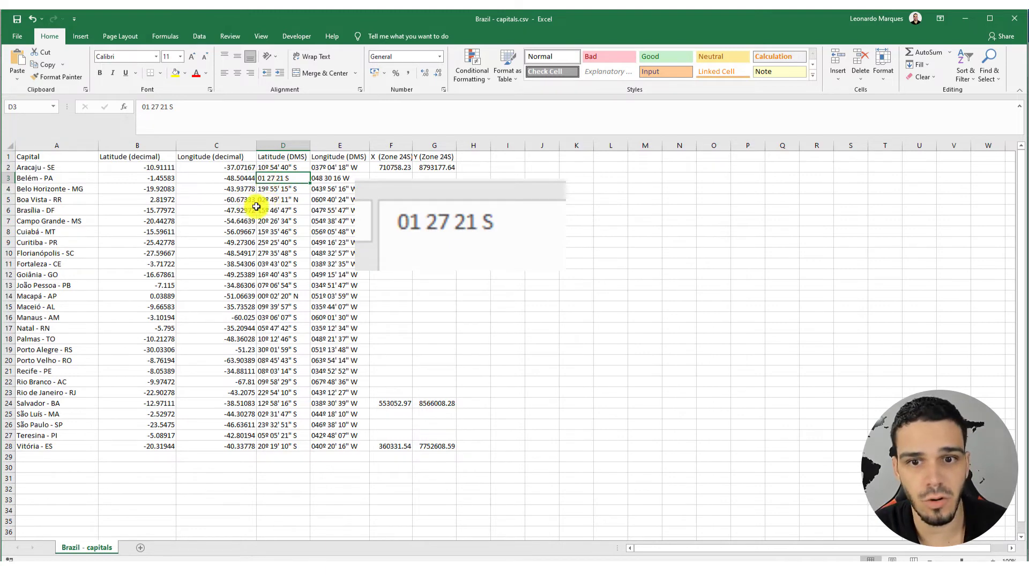
{"action": "left_click", "coordinate": [152, 109]}
{"action": "left_click_drag", "start_coordinate": [152, 109], "coordinate": [159, 109]}
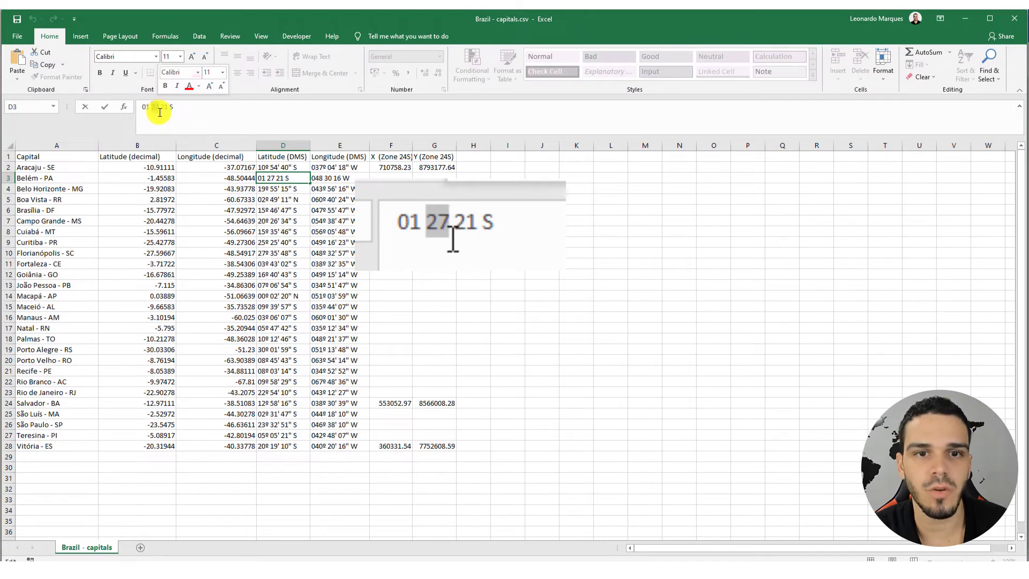
{"action": "left_click", "coordinate": [160, 109]}
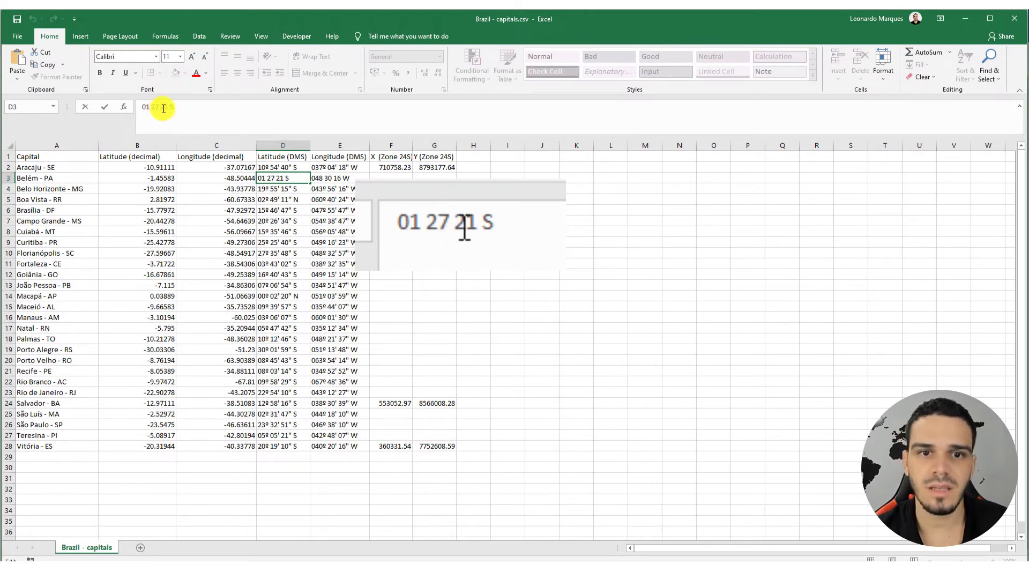
{"action": "left_click_drag", "start_coordinate": [162, 109], "coordinate": [171, 106]}
{"action": "left_click", "coordinate": [172, 105]}
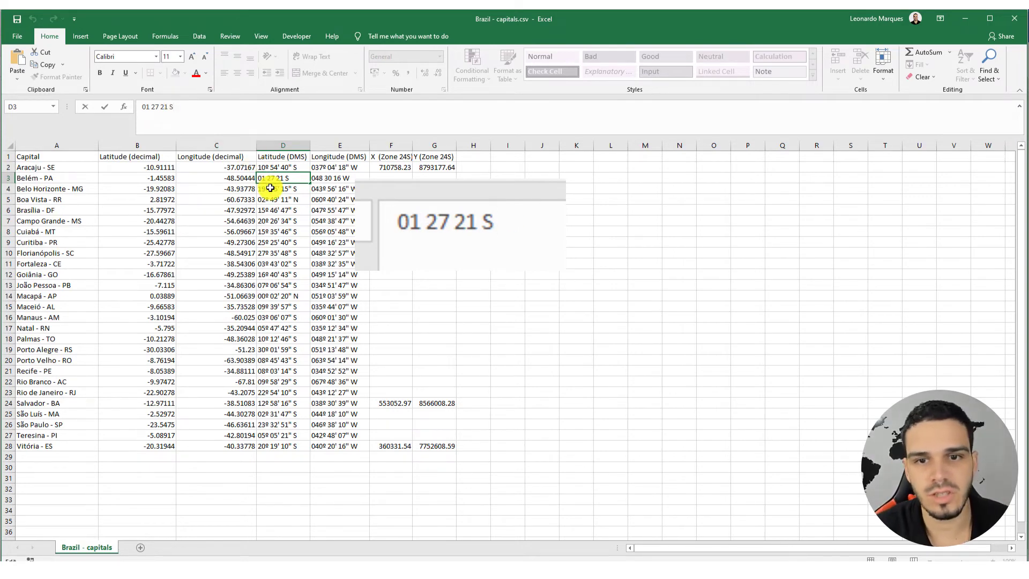
{"action": "key", "text": "Return"}
Step: Remove the degree, minute and second symbols from Aracaju's DMS latitude in cell D2, leaving 10 54 40 S
{"action": "left_click", "coordinate": [271, 170]}
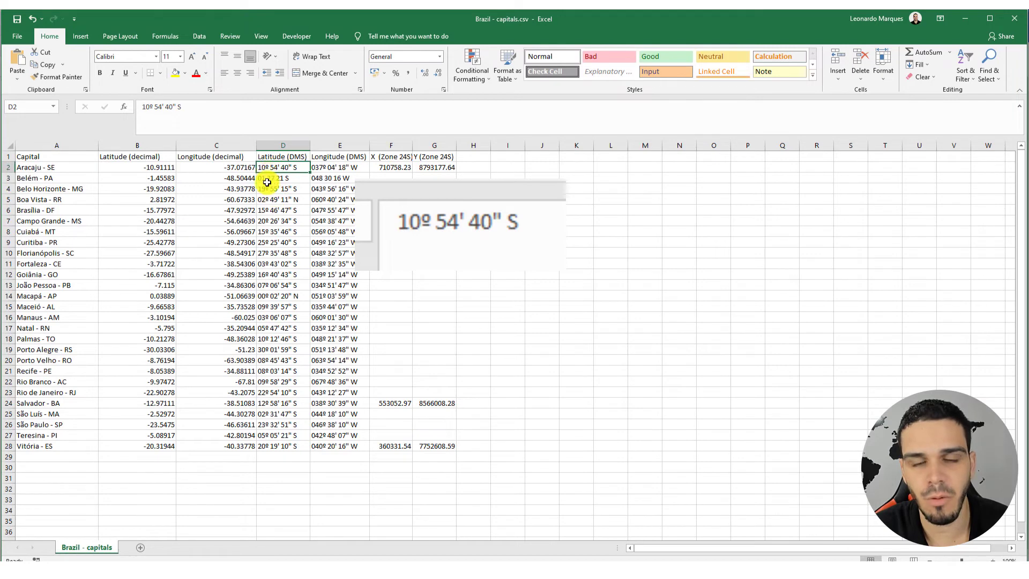
{"action": "left_click", "coordinate": [153, 106]}
{"action": "key", "text": "BackSpace"}
{"action": "left_click", "coordinate": [159, 106]}
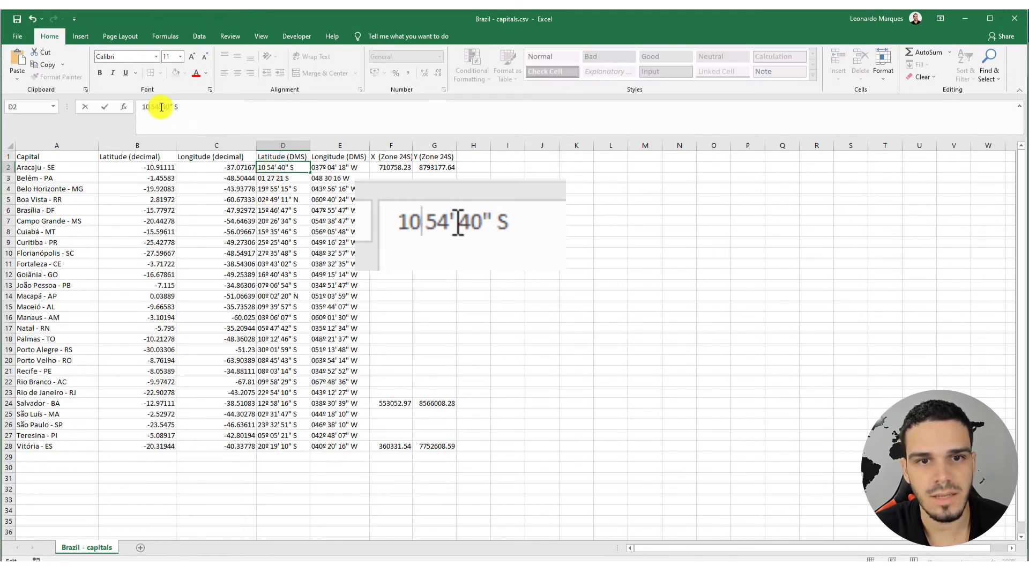
{"action": "key", "text": "BackSpace"}
{"action": "left_click", "coordinate": [172, 107]}
{"action": "key", "text": "BackSpace"}
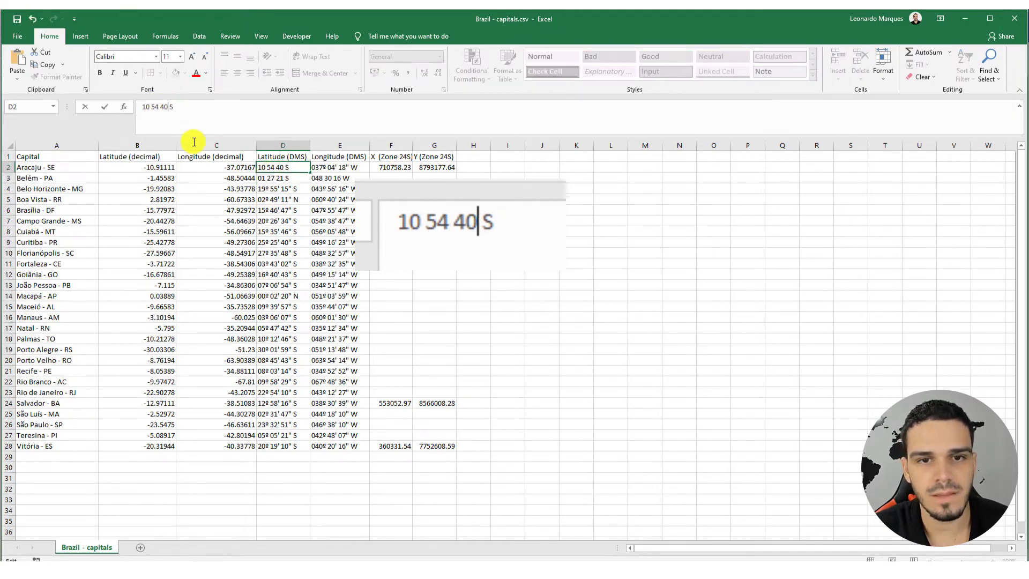
{"action": "left_click", "coordinate": [236, 210]}
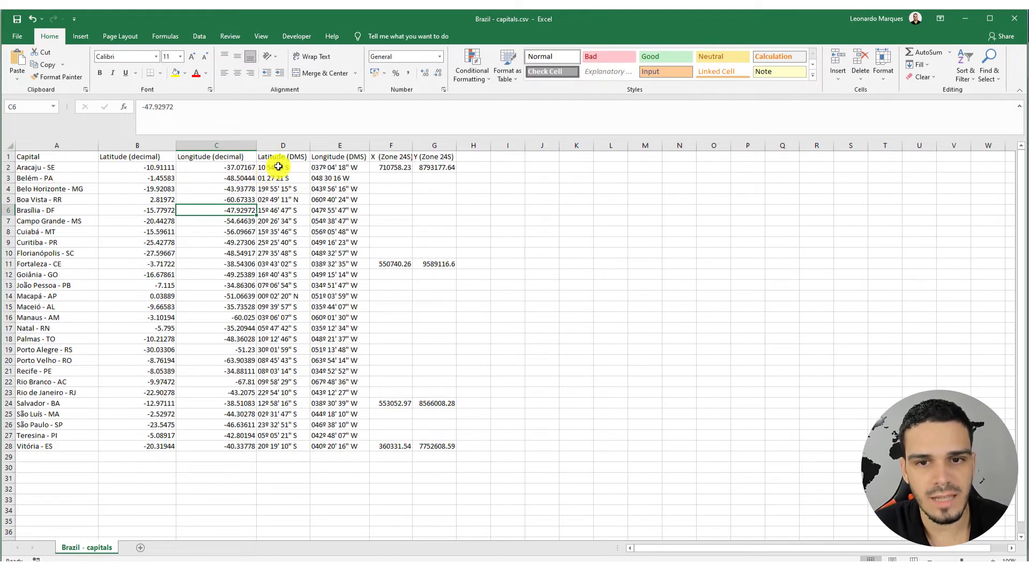
{"action": "mouse_move", "coordinate": [275, 167]}
{"action": "left_mouse_down"}
{"action": "mouse_move", "coordinate": [14, 171]}
{"action": "mouse_move", "coordinate": [283, 168]}
{"action": "left_mouse_up"}
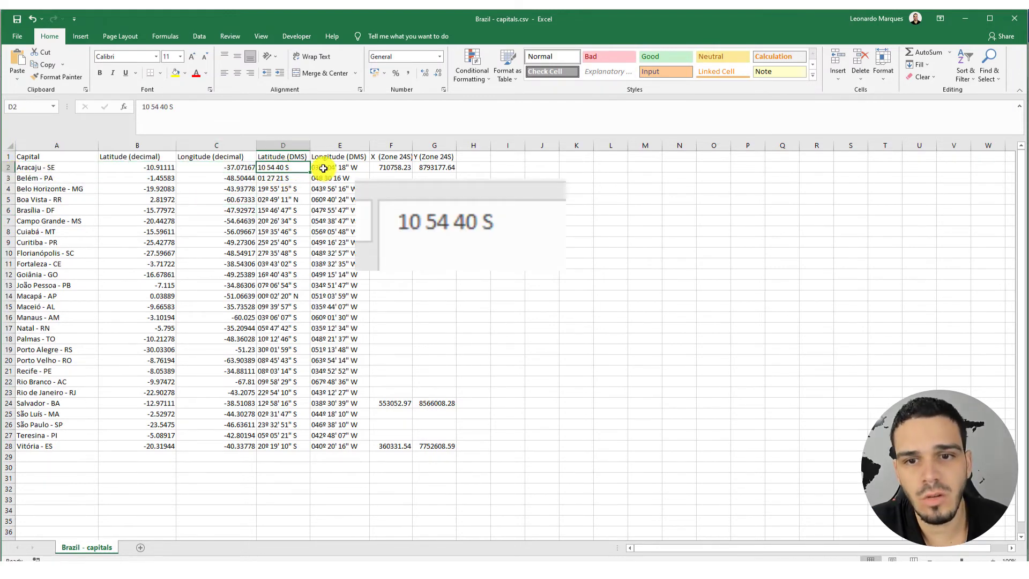
Step: Remove the symbols from Aracaju's DMS longitude in cell E2, leaving 037 04 18 W, and save the CSV
{"action": "left_click", "coordinate": [329, 171]}
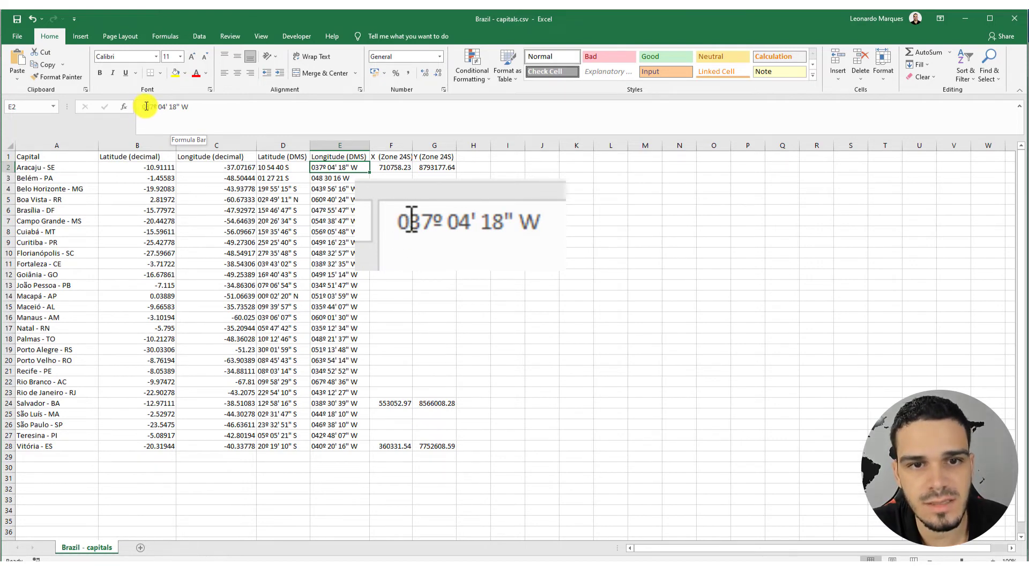
{"action": "left_click_drag", "start_coordinate": [146, 106], "coordinate": [142, 108]}
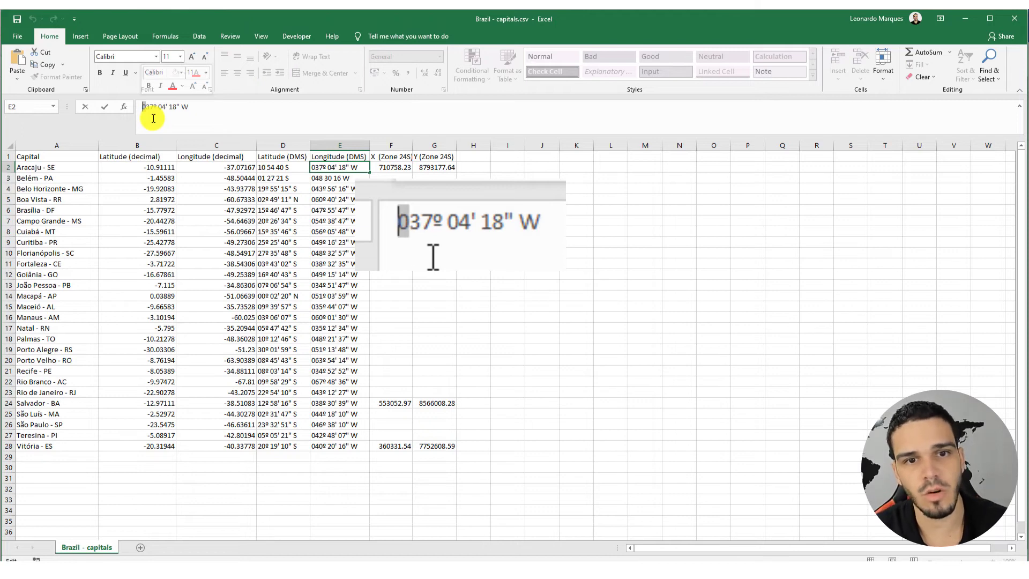
{"action": "left_click_drag", "start_coordinate": [153, 118], "coordinate": [175, 106]}
{"action": "key", "text": "BackSpace"}
{"action": "key", "text": "BackSpace"}
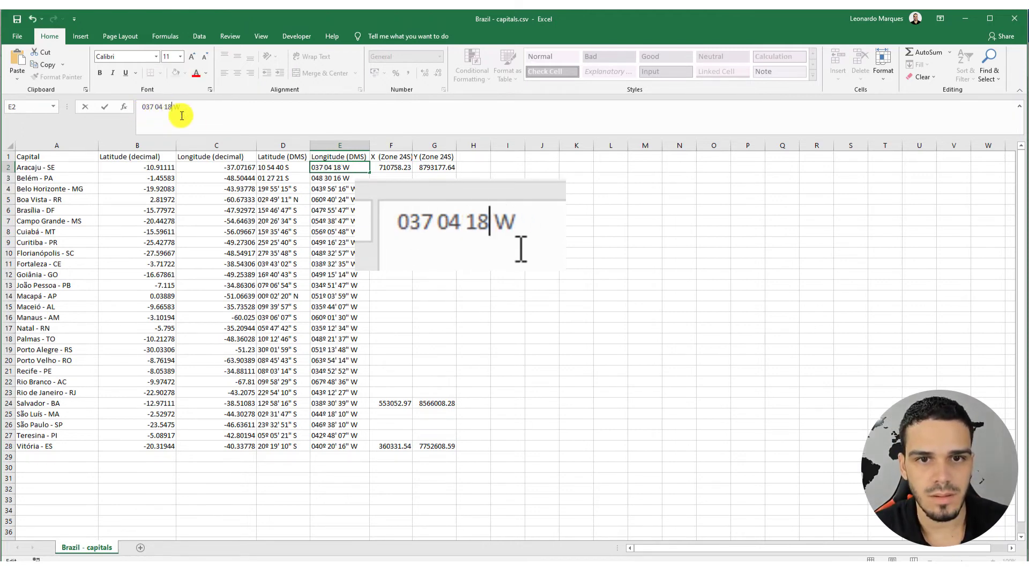
{"action": "key", "text": "Return"}
{"action": "left_click", "coordinate": [338, 210]}
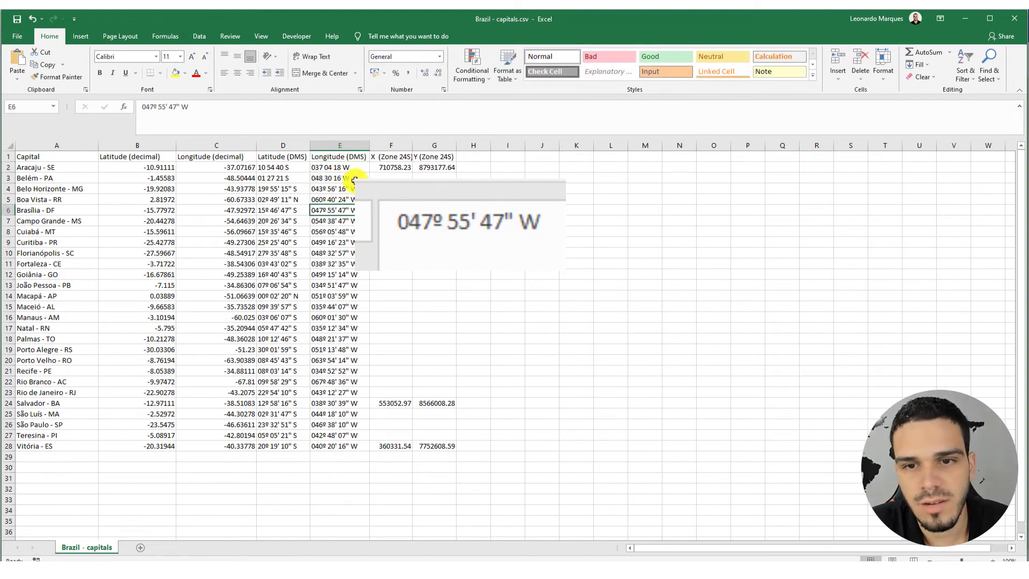
{"action": "left_click_drag", "start_coordinate": [349, 178], "coordinate": [306, 176]}
{"action": "left_click", "coordinate": [298, 198]}
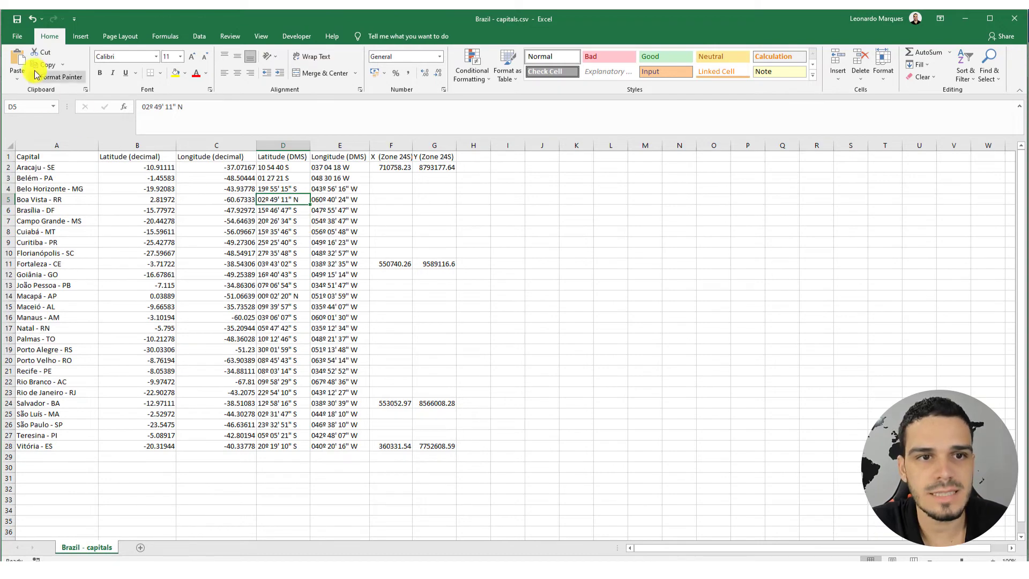
Step: Switch to QGIS and choose Brazil - capitals.csv from the desktop as a new delimited text source
{"action": "mouse_move", "coordinate": [65, 571]}
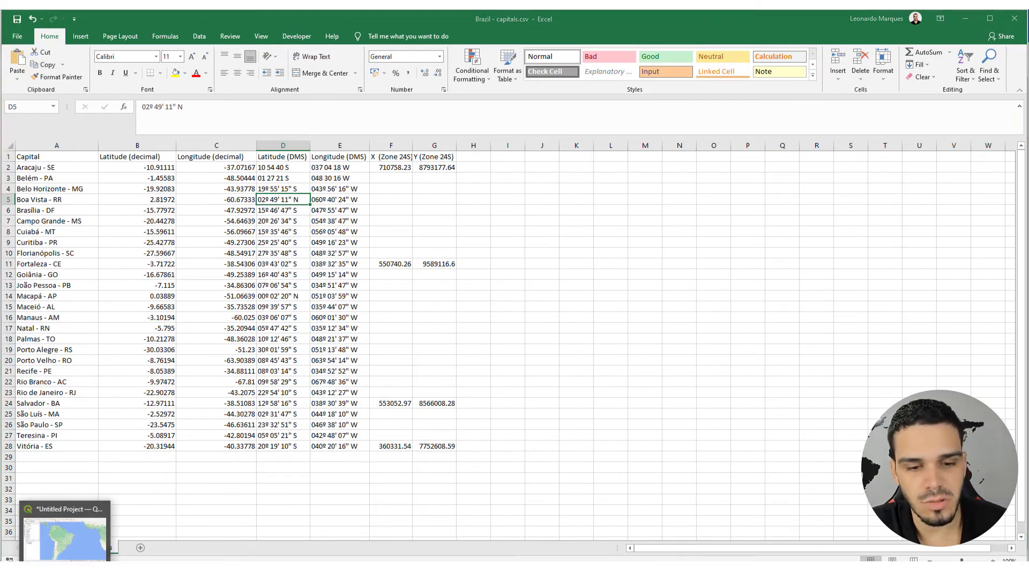
{"action": "left_click", "coordinate": [64, 533]}
{"action": "left_click", "coordinate": [16, 148]}
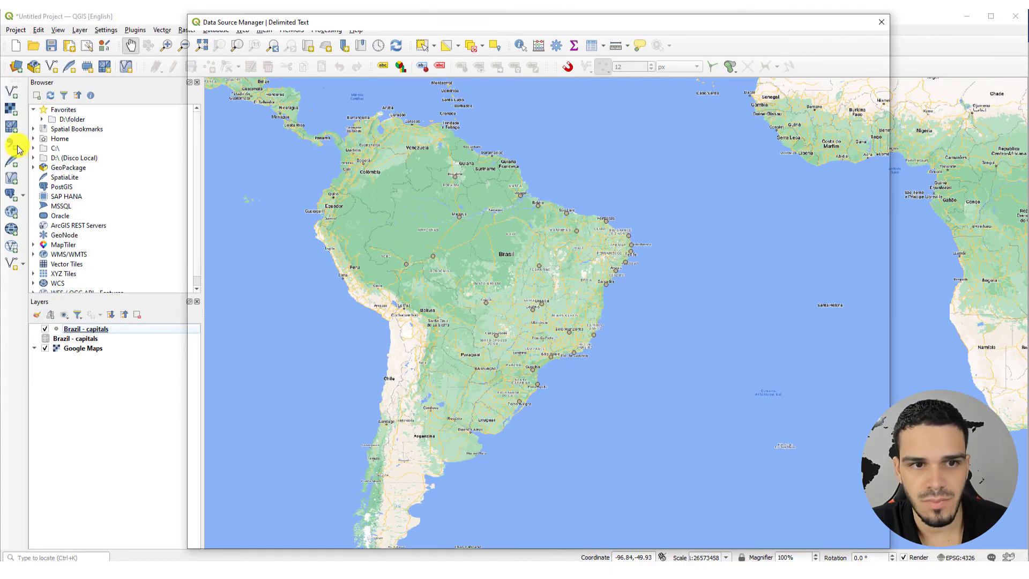
{"action": "left_click", "coordinate": [882, 39]}
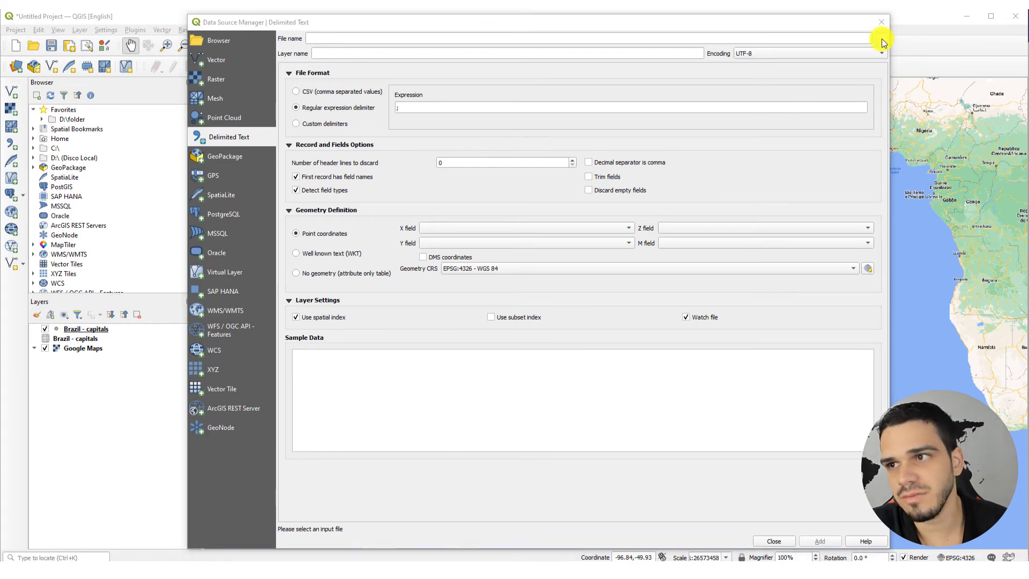
{"action": "left_click", "coordinate": [562, 123]}
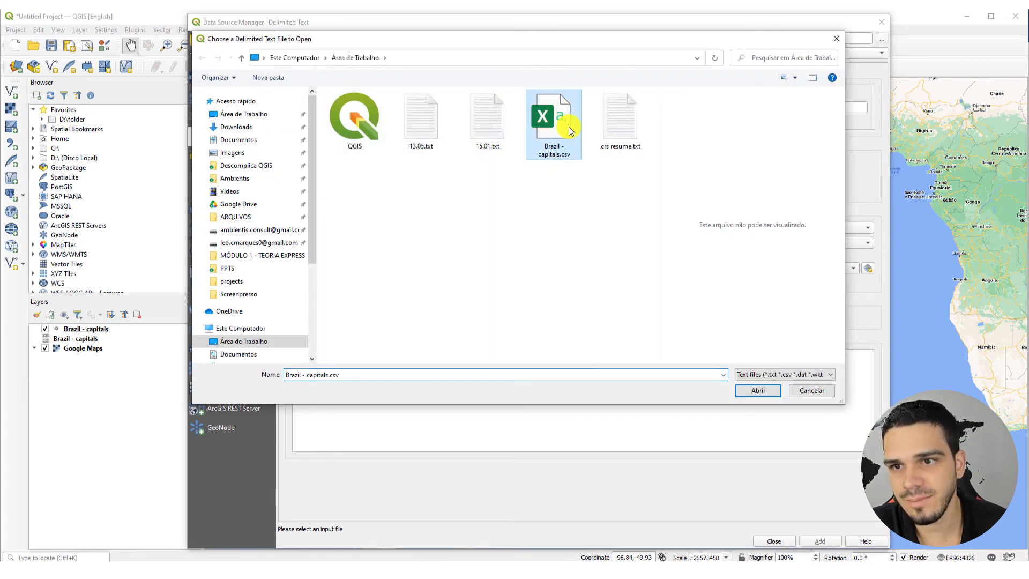
{"action": "left_click", "coordinate": [754, 391]}
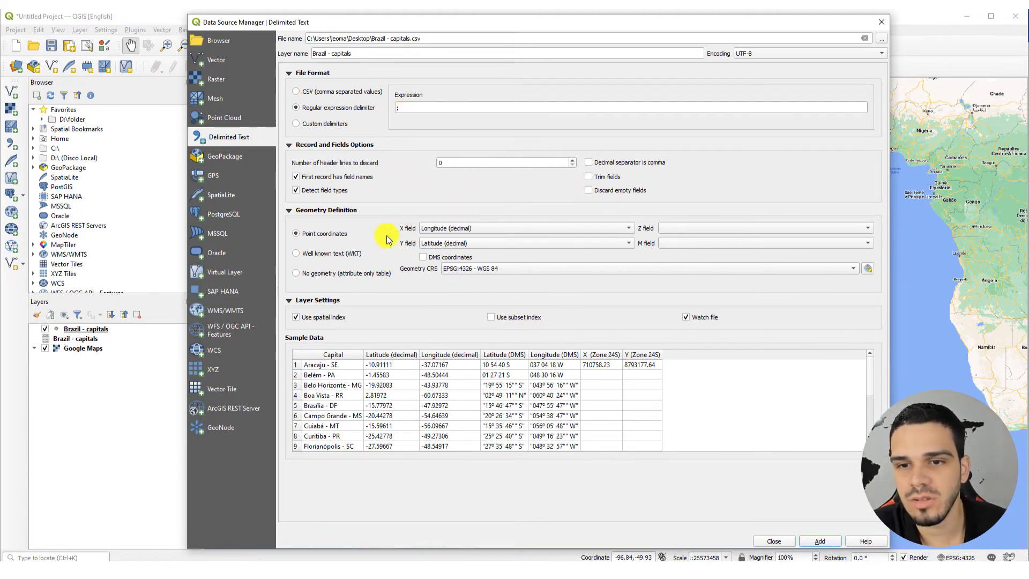
Step: Set X to Longitude (DMS) and Y to Latitude (DMS), enable DMS coordinates, and add the point layer in EPSG:4326
{"action": "left_click", "coordinate": [430, 230]}
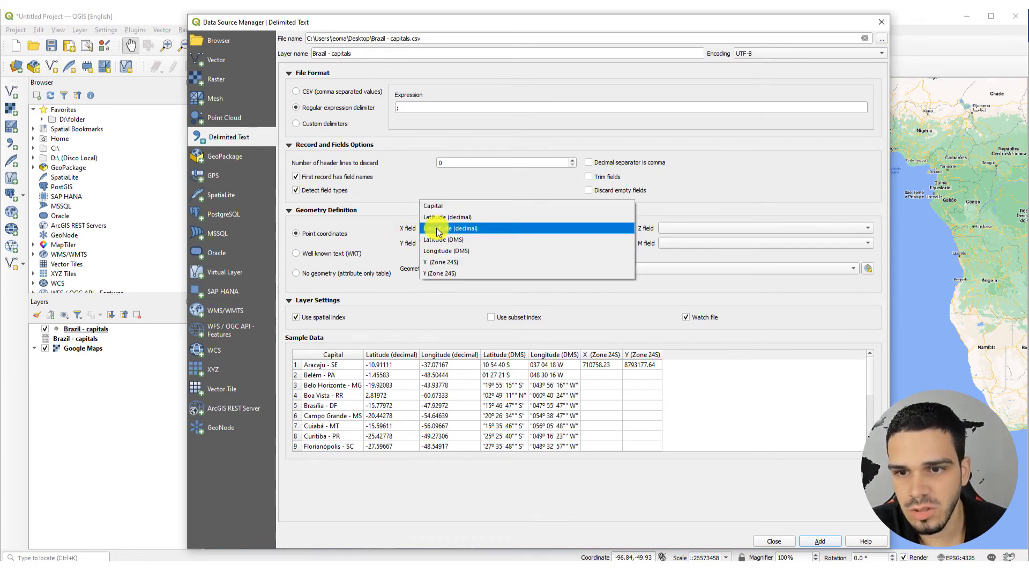
{"action": "left_click", "coordinate": [464, 252]}
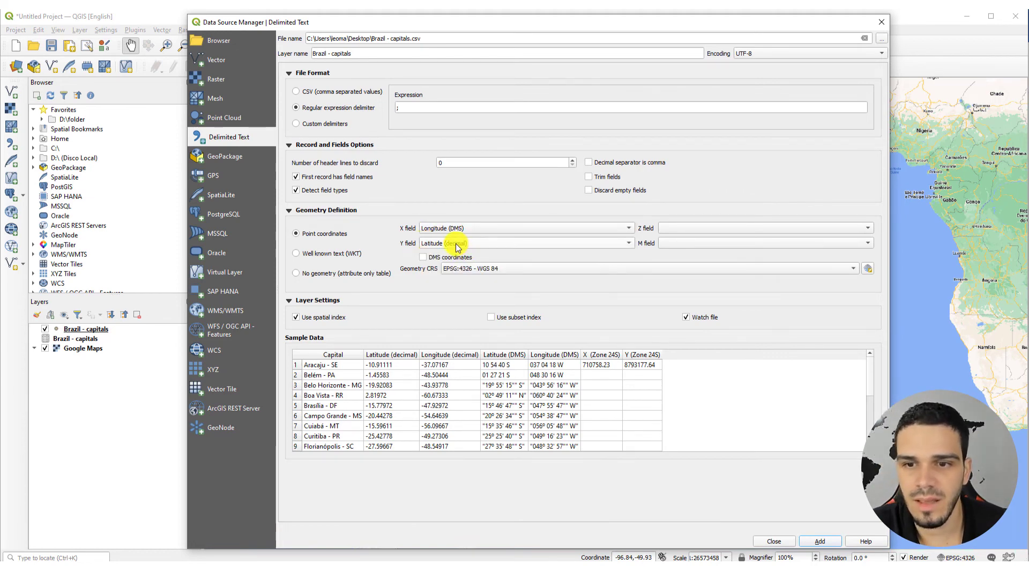
{"action": "left_click", "coordinate": [461, 243]}
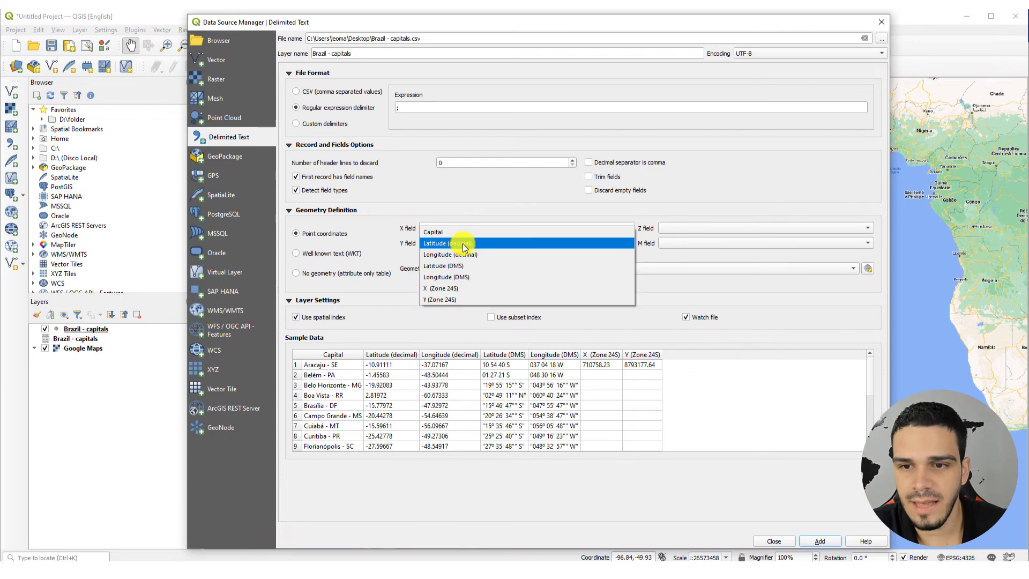
{"action": "left_click", "coordinate": [449, 266]}
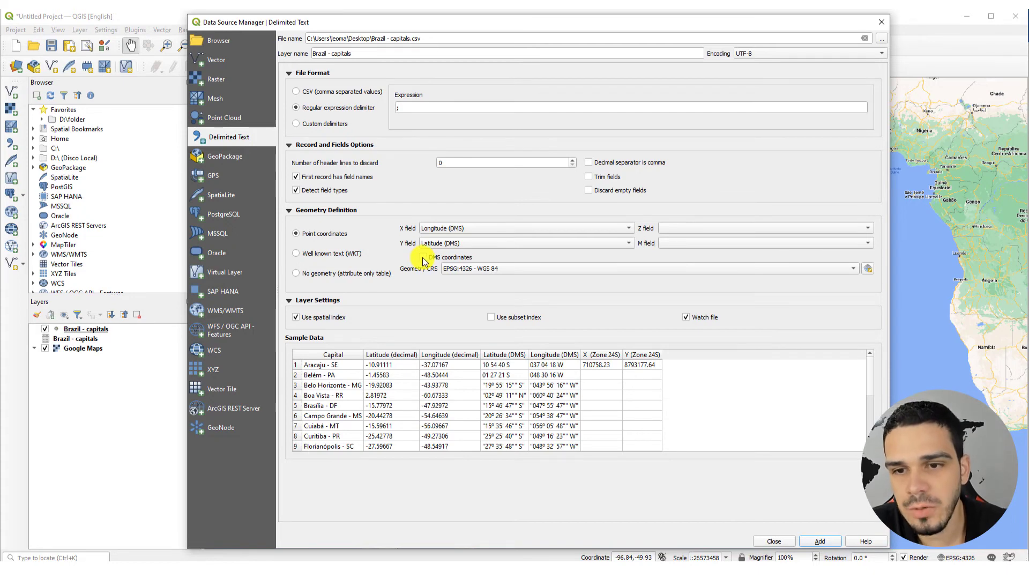
{"action": "left_click", "coordinate": [424, 259]}
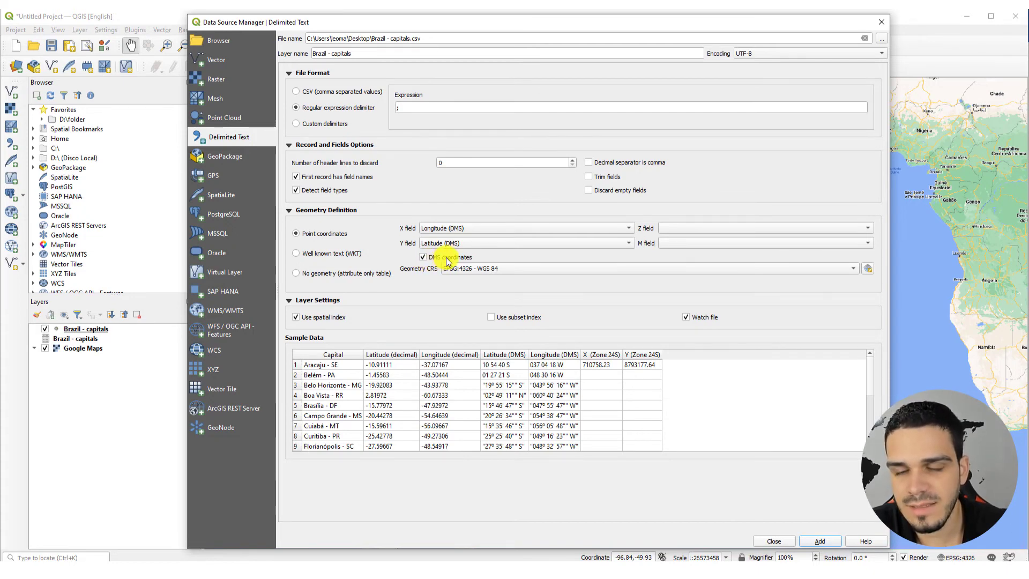
{"action": "left_click", "coordinate": [820, 541]}
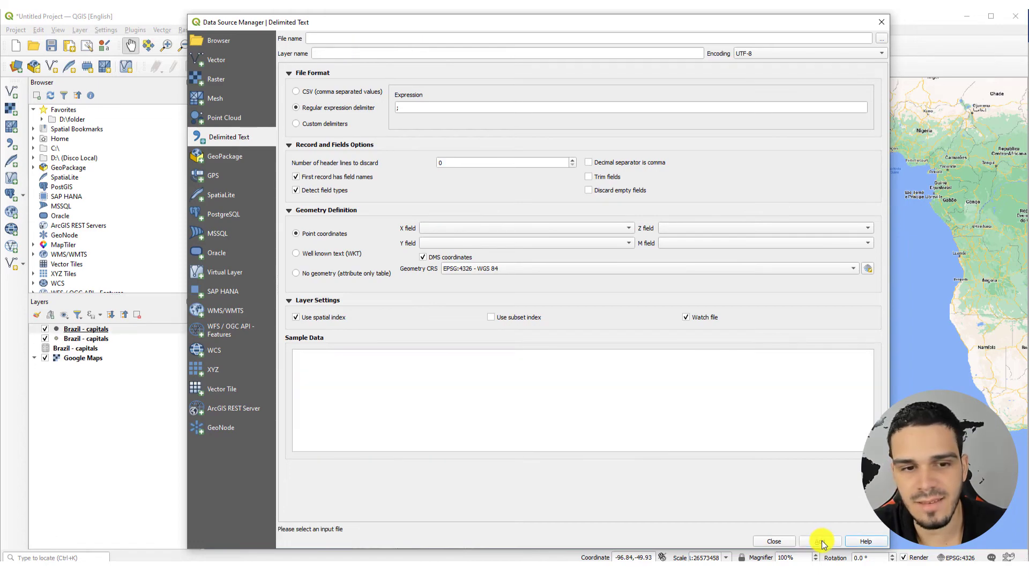
{"action": "left_click", "coordinate": [774, 541]}
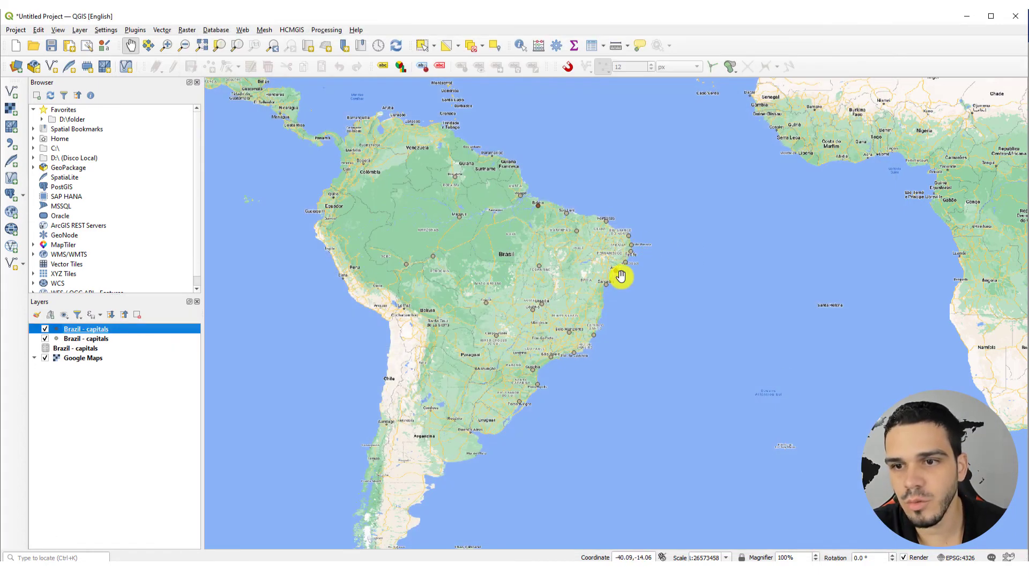
Step: Hide the Google Maps basemap so only the capital point layers show over northeastern Brazil
{"action": "scroll", "coordinate": [600, 242], "scroll_direction": "up", "scroll_amount": 1}
{"action": "left_click_drag", "start_coordinate": [579, 220], "coordinate": [556, 241]}
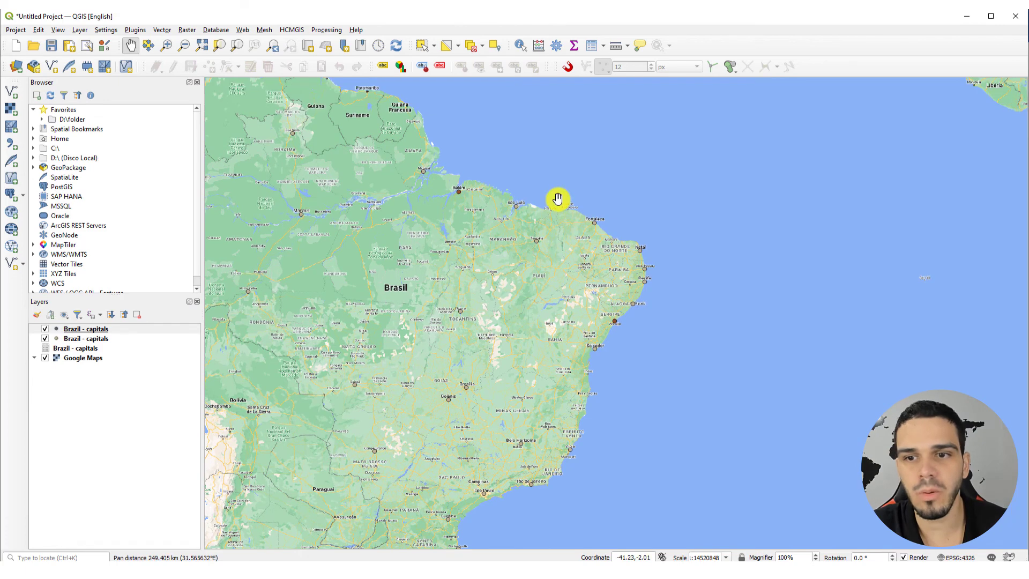
{"action": "left_click", "coordinate": [45, 358]}
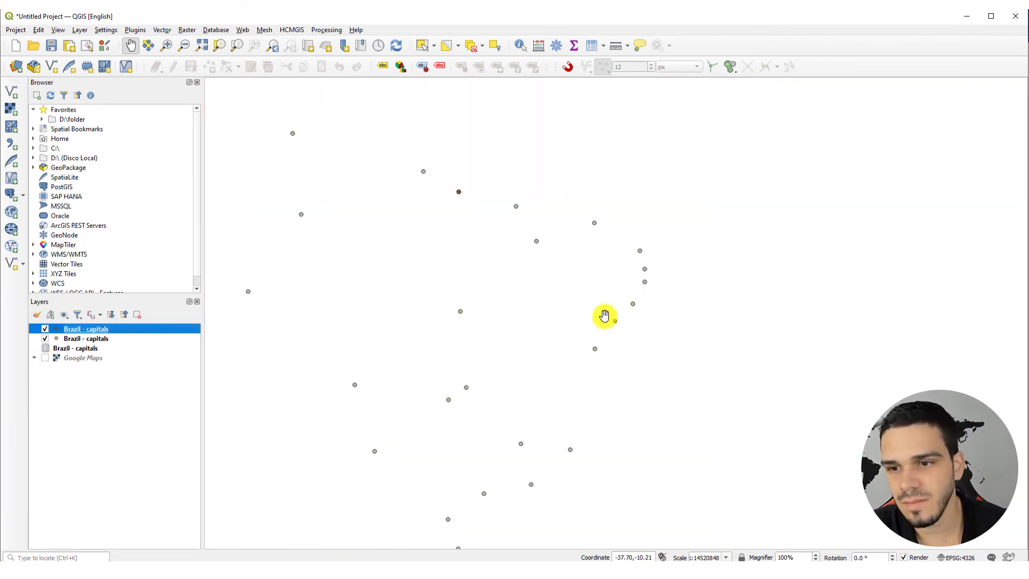
Step: Switch to Brazil - capitals.csv in Excel and review the DMS coordinates and Aracaju's X and Y (Zone 24S) values
{"action": "key", "text": "alt+Tab"}
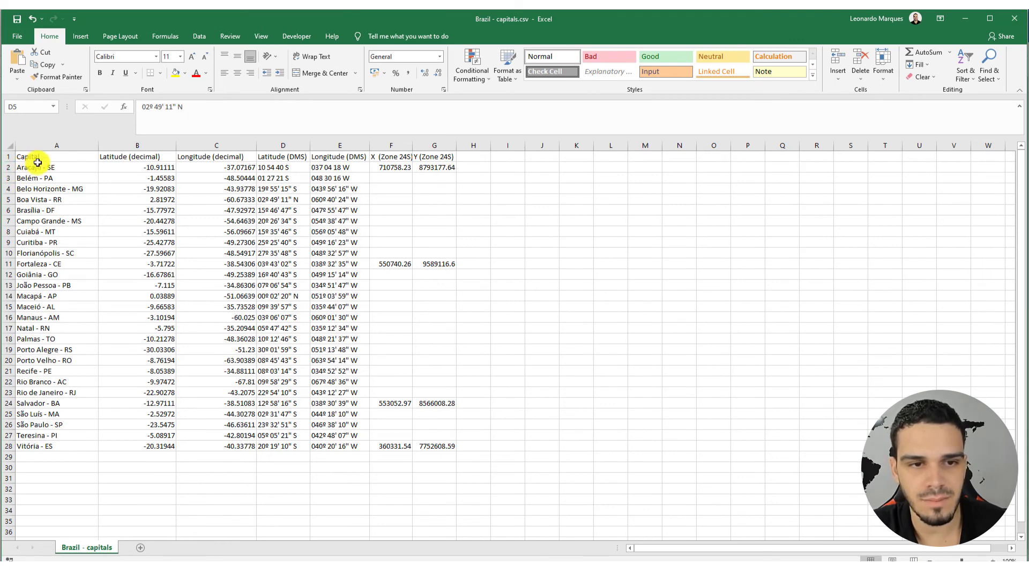
{"action": "left_click_drag", "start_coordinate": [27, 168], "coordinate": [299, 177]}
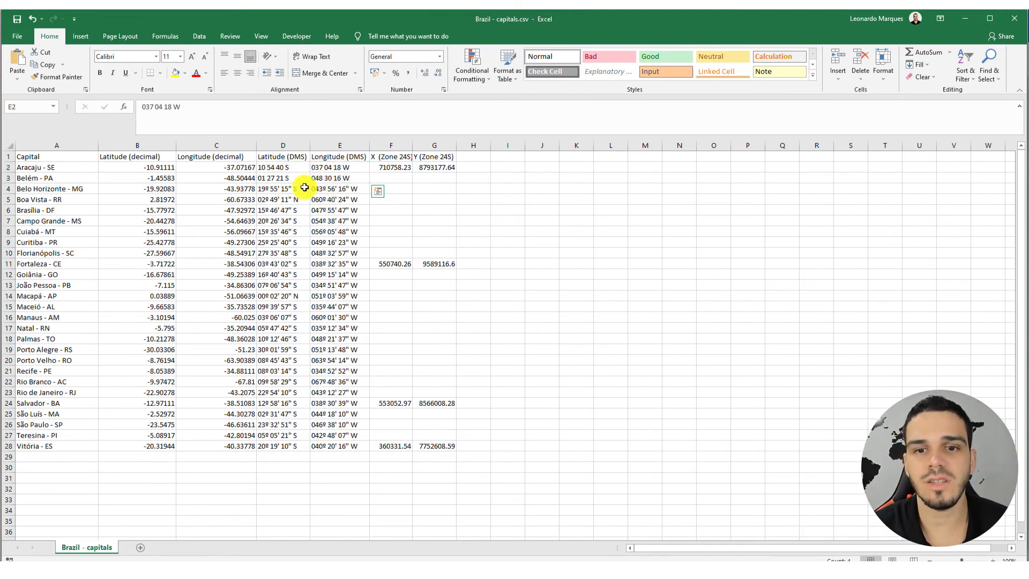
{"action": "left_click_drag", "start_coordinate": [283, 189], "coordinate": [344, 444]}
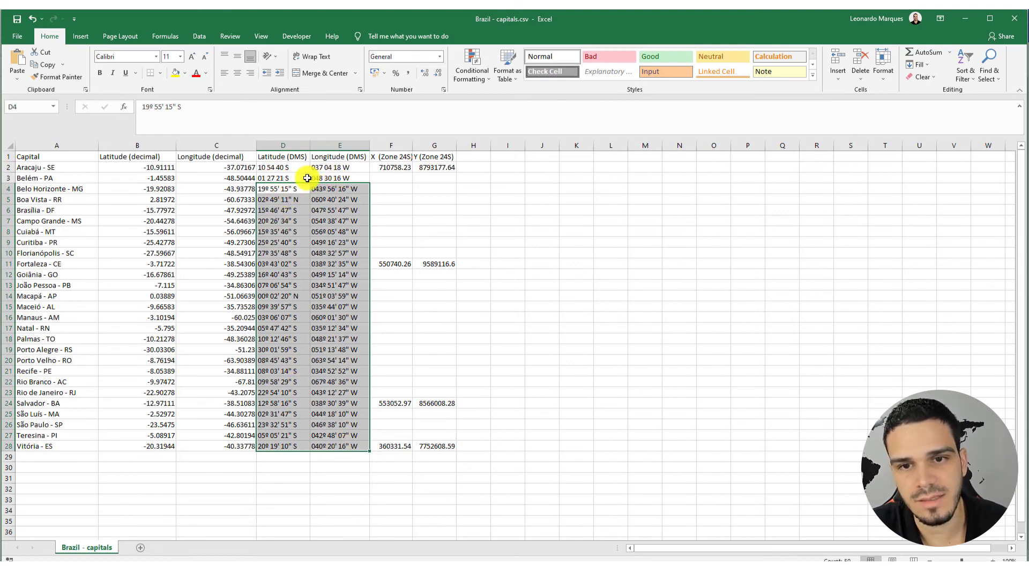
{"action": "left_click", "coordinate": [300, 232]}
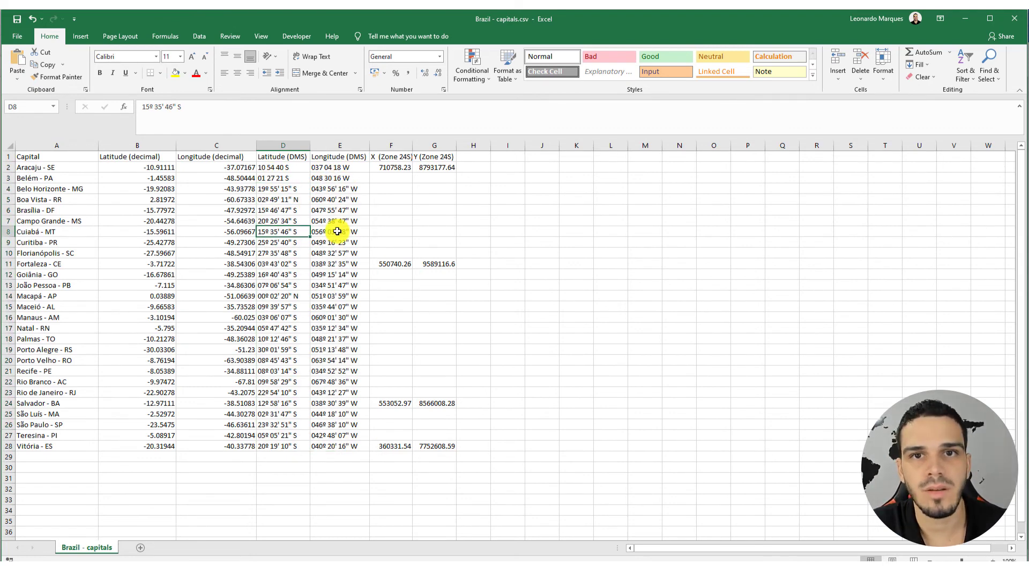
{"action": "left_click", "coordinate": [395, 167]}
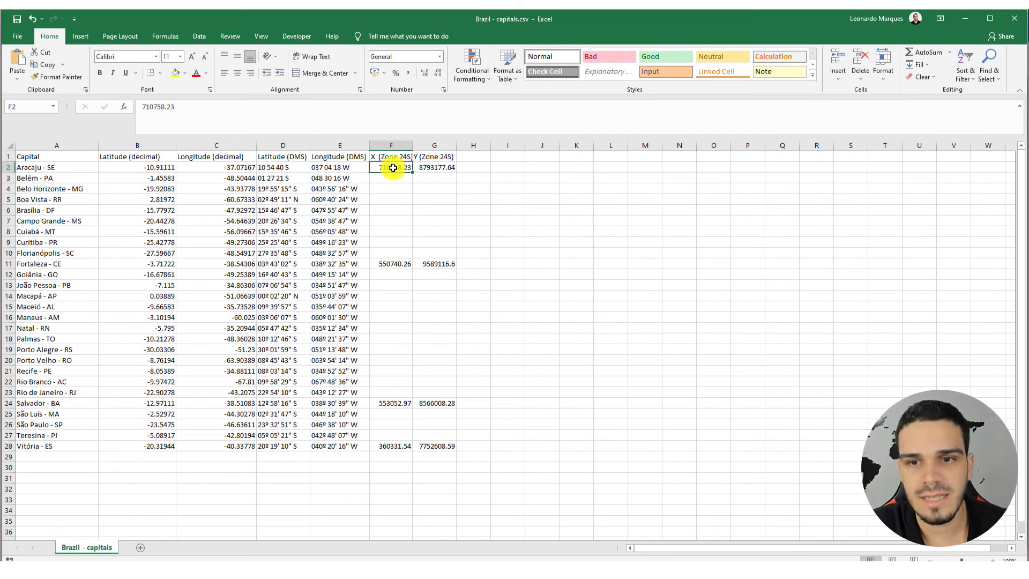
{"action": "left_click", "coordinate": [437, 167]}
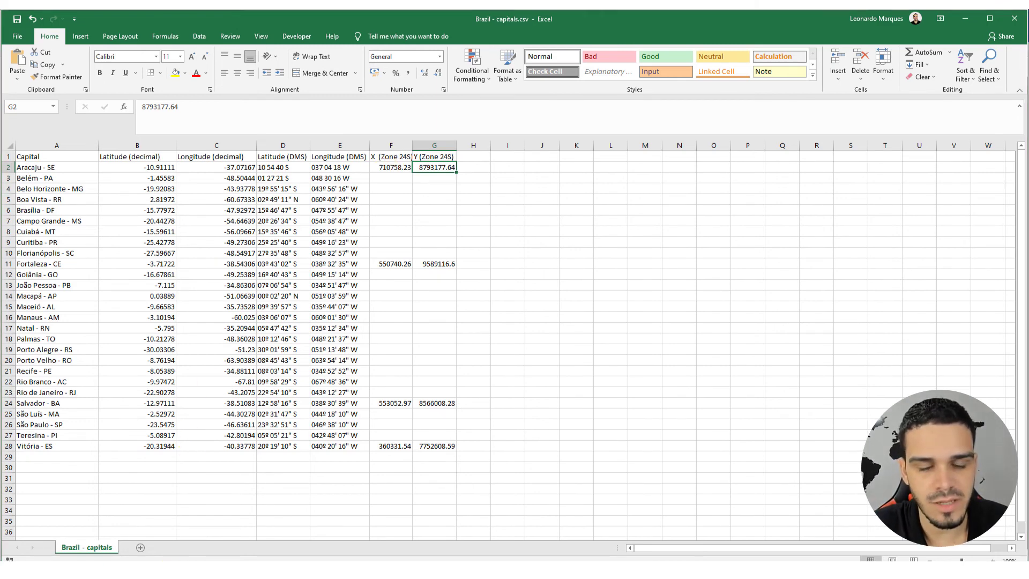
Step: Switch to QGIS and load Brazil - capitals.csv from the desktop as another delimited text source
{"action": "key", "text": "alt+Tab"}
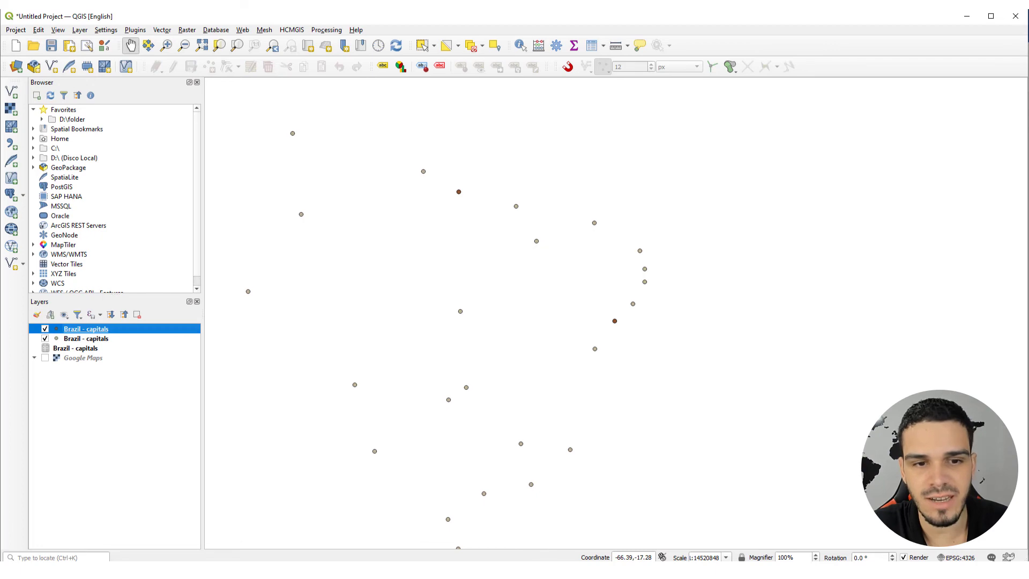
{"action": "left_click", "coordinate": [12, 145]}
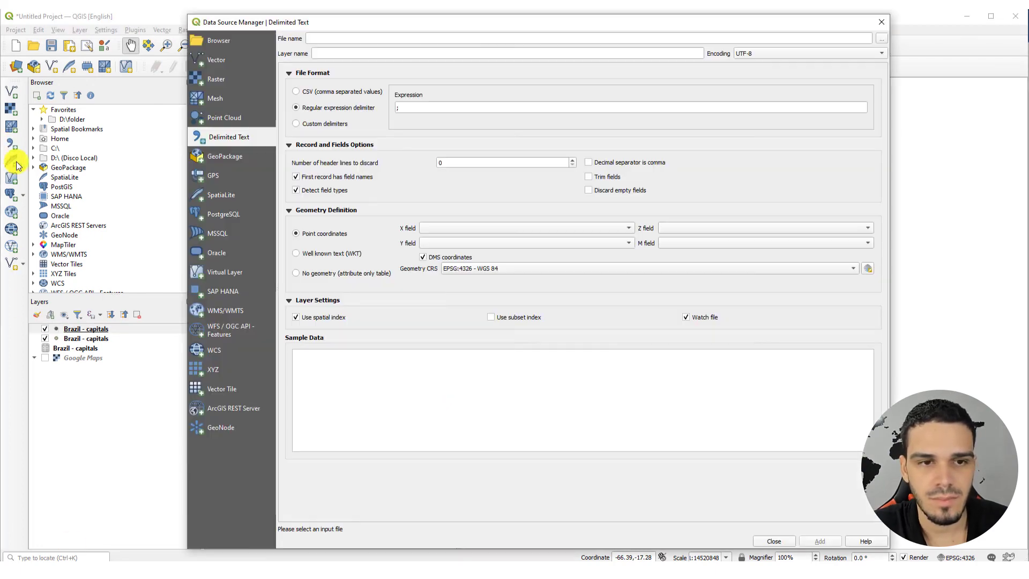
{"action": "left_click", "coordinate": [880, 39]}
{"action": "left_click", "coordinate": [556, 121]}
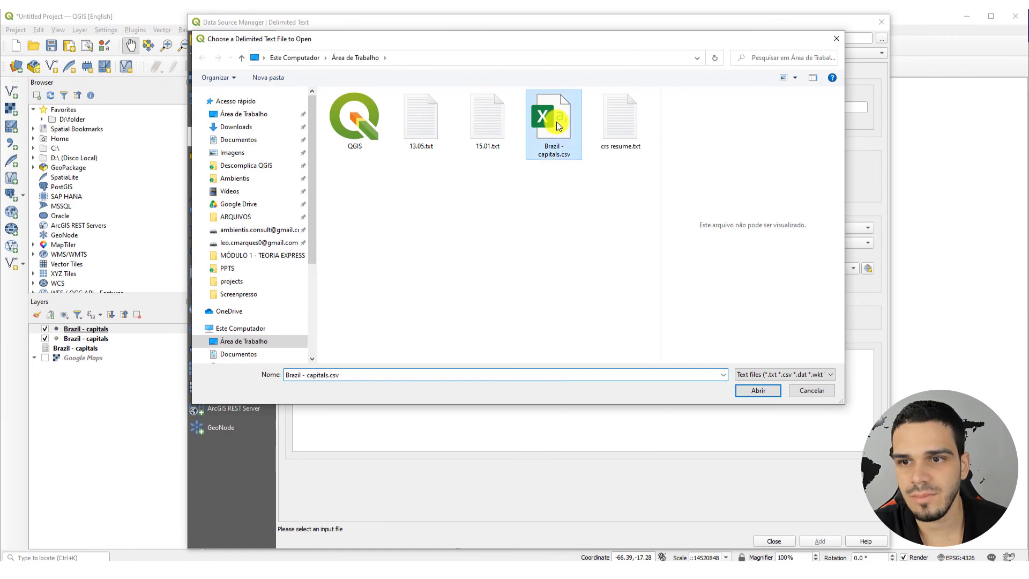
{"action": "left_click", "coordinate": [757, 391]}
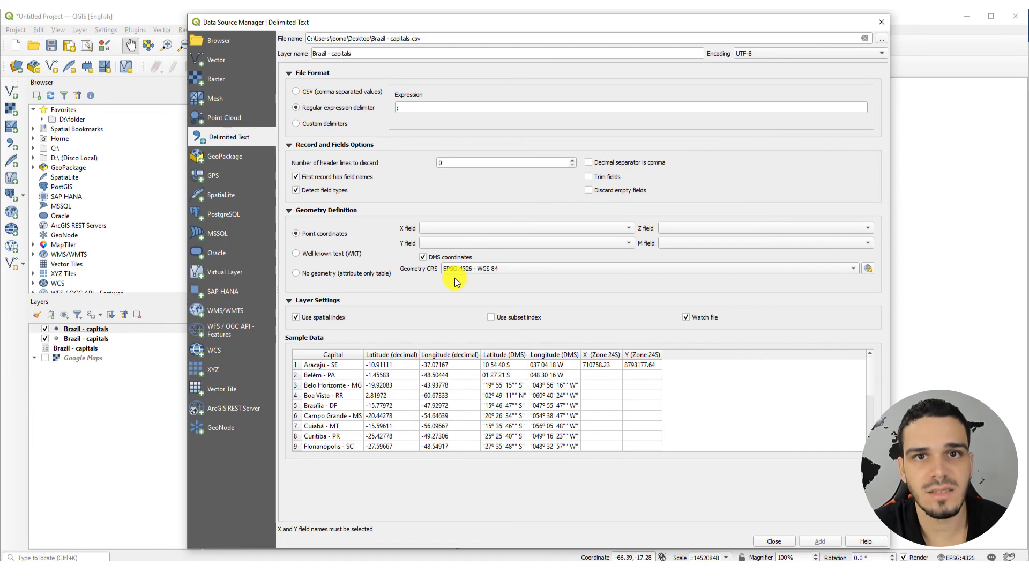
Step: Set the geometry CRS to EPSG:31984 - SIRGAS 2000 / UTM zone 24S, checking the Zone 24S columns in Excel before confirming
{"action": "left_click", "coordinate": [868, 269]}
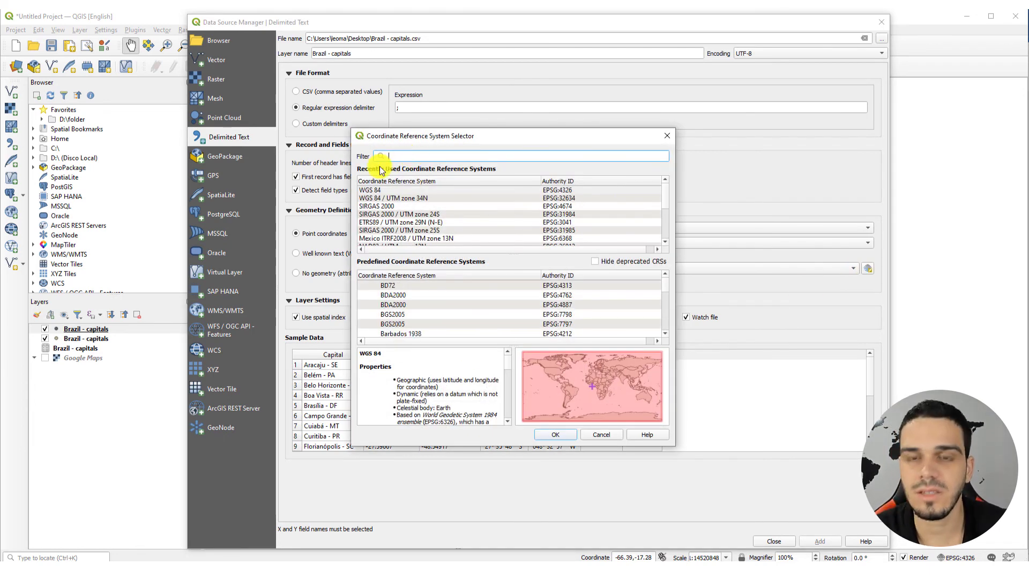
{"action": "type", "text": "31984"}
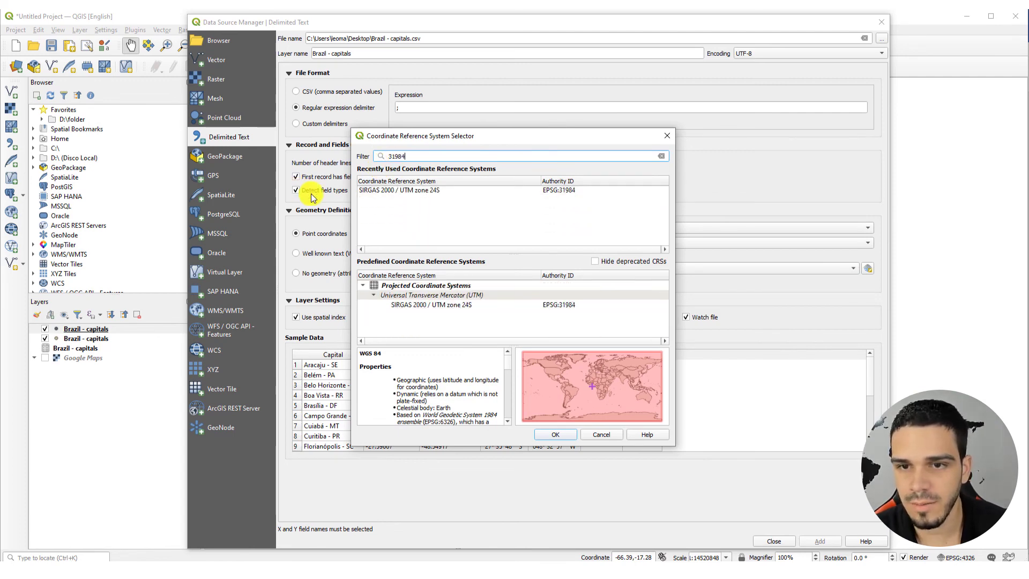
{"action": "left_click", "coordinate": [370, 191]}
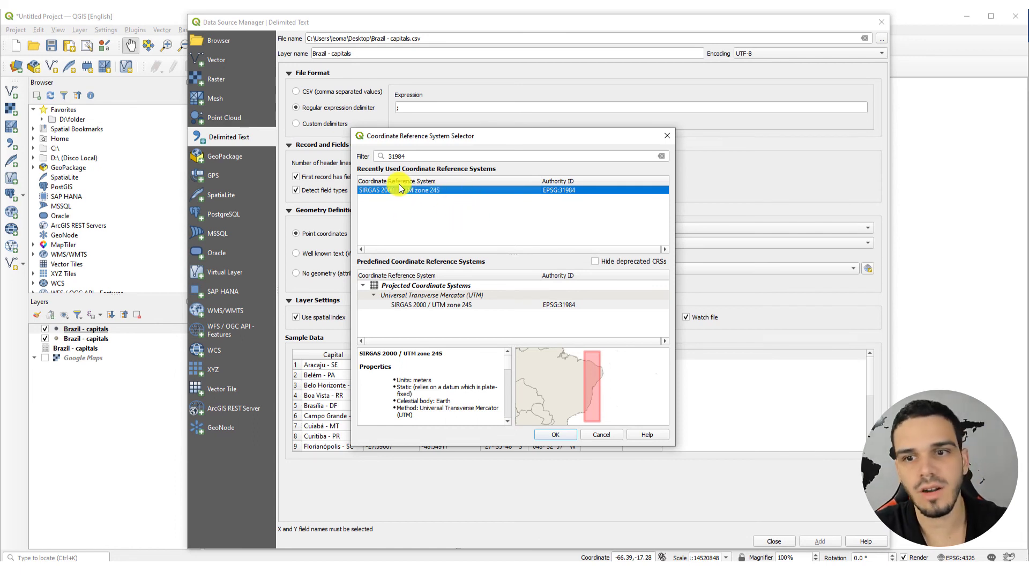
{"action": "left_click", "coordinate": [161, 558]}
{"action": "left_click_drag", "start_coordinate": [391, 167], "coordinate": [431, 448]}
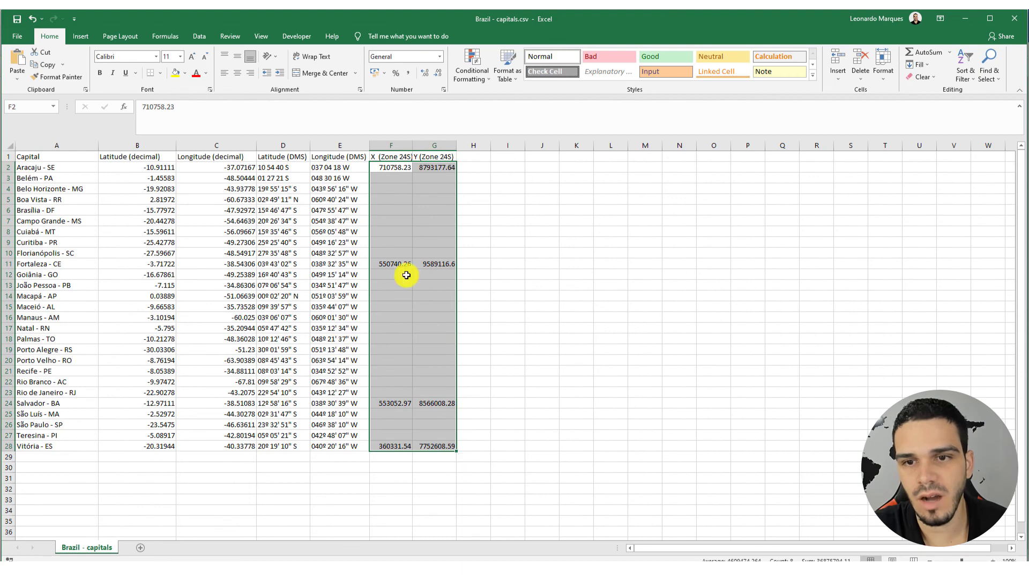
{"action": "left_click", "coordinate": [959, 20]}
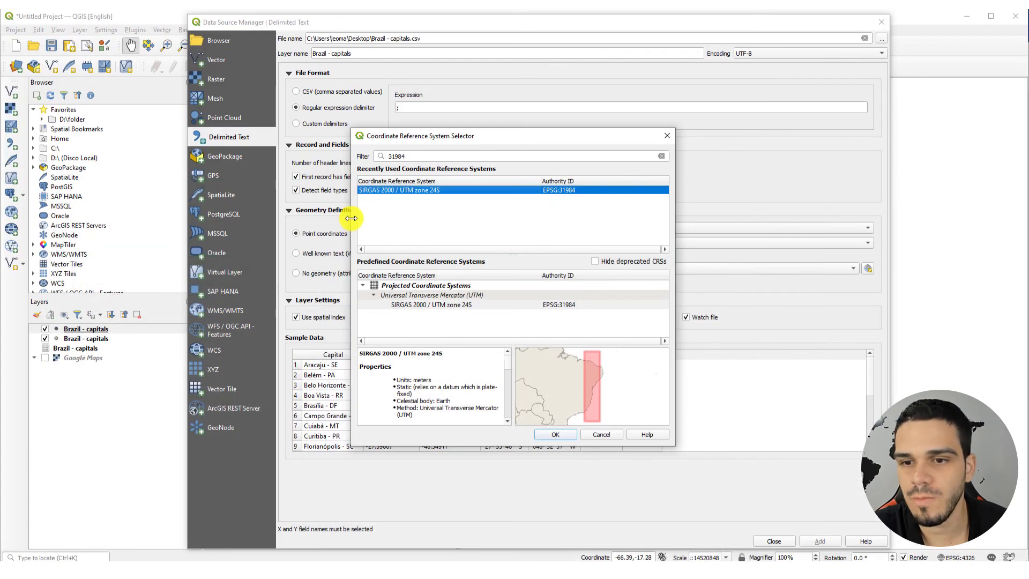
{"action": "left_click", "coordinate": [551, 436]}
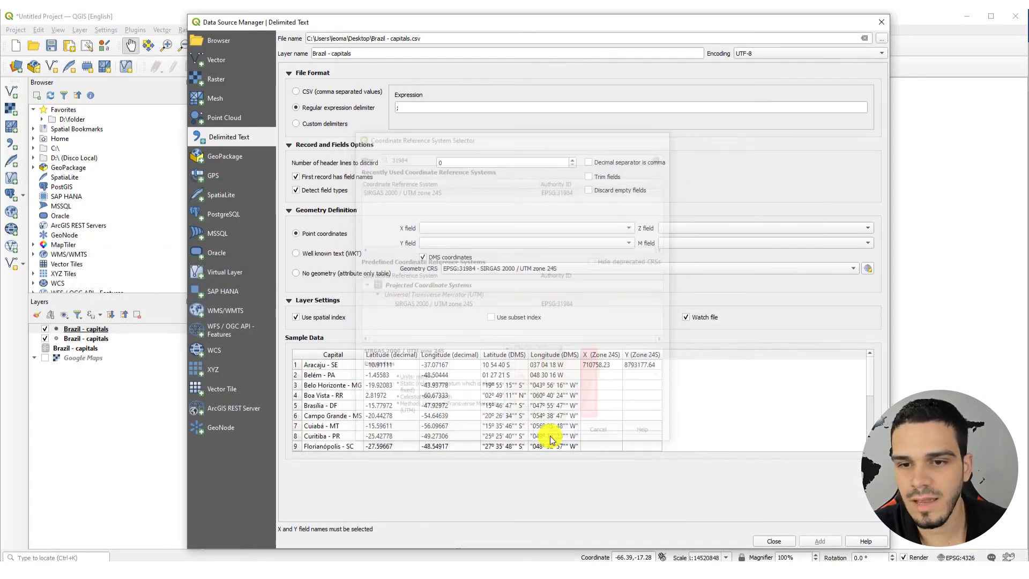
Step: Disable DMS coordinates, set the X field to X (Zone 24S) and the Y field to Y (Zone 24S), and add the point layer
{"action": "left_click", "coordinate": [423, 258]}
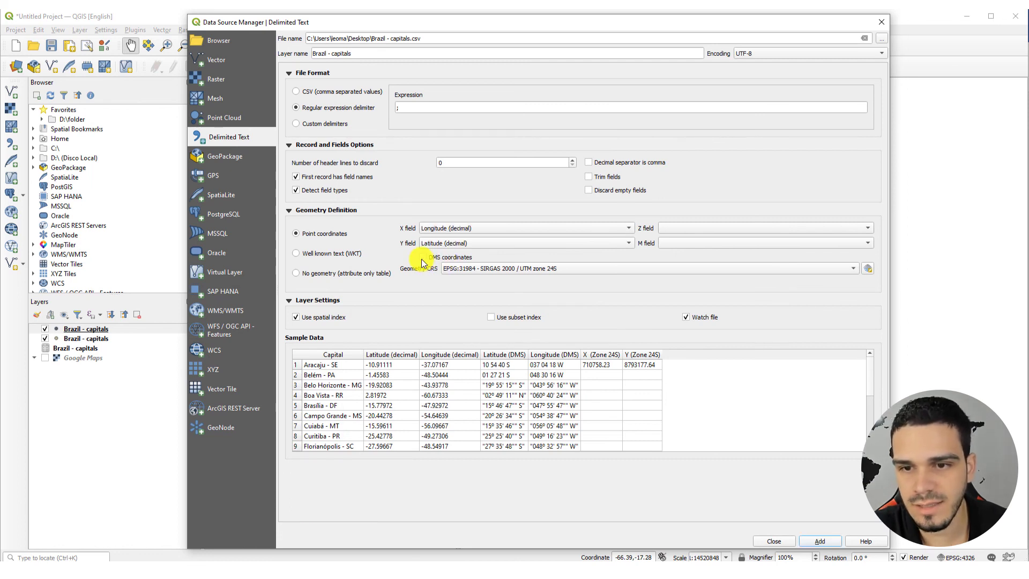
{"action": "left_click", "coordinate": [435, 229]}
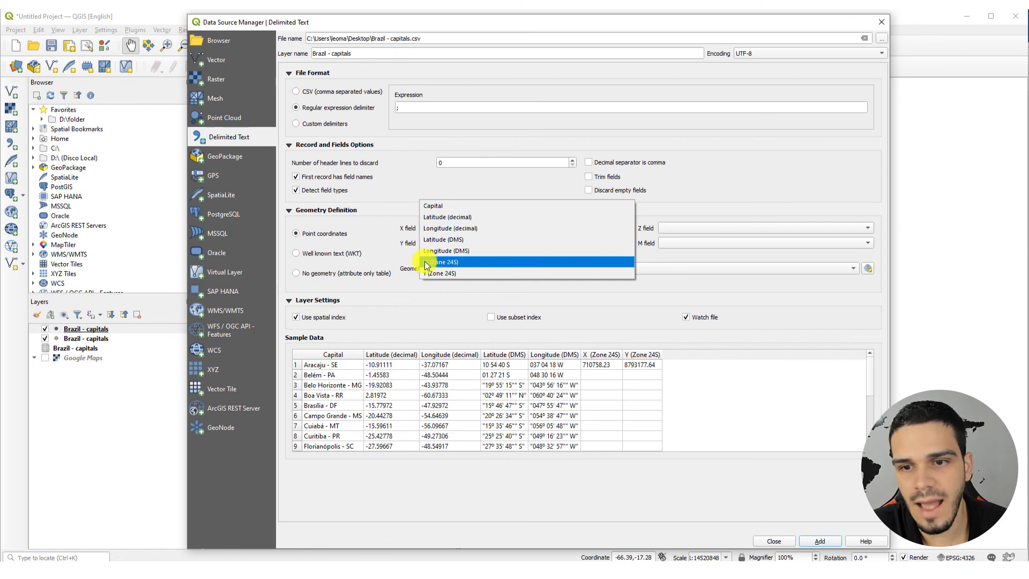
{"action": "left_click", "coordinate": [468, 263]}
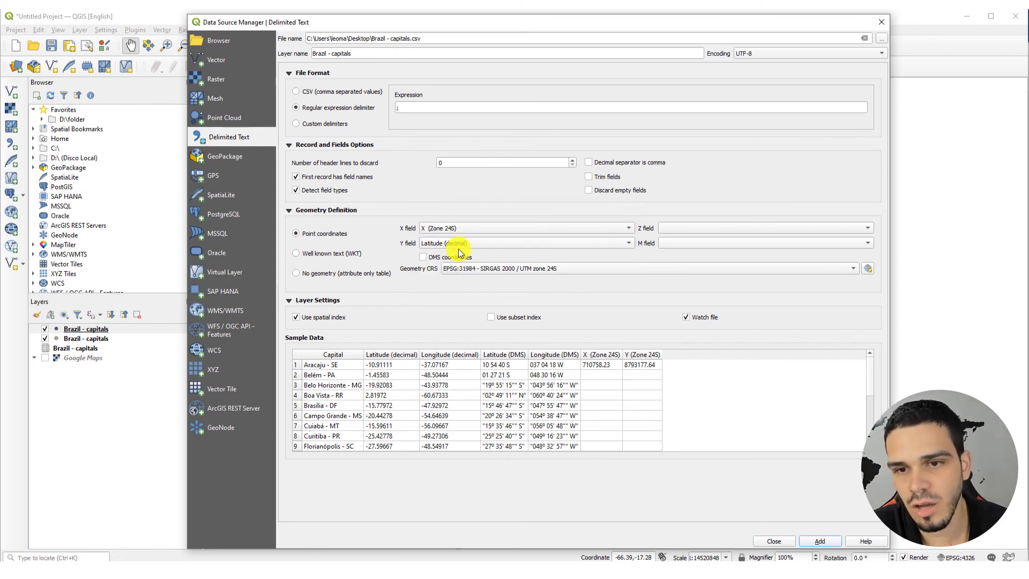
{"action": "left_click", "coordinate": [435, 242]}
{"action": "left_click", "coordinate": [435, 301]}
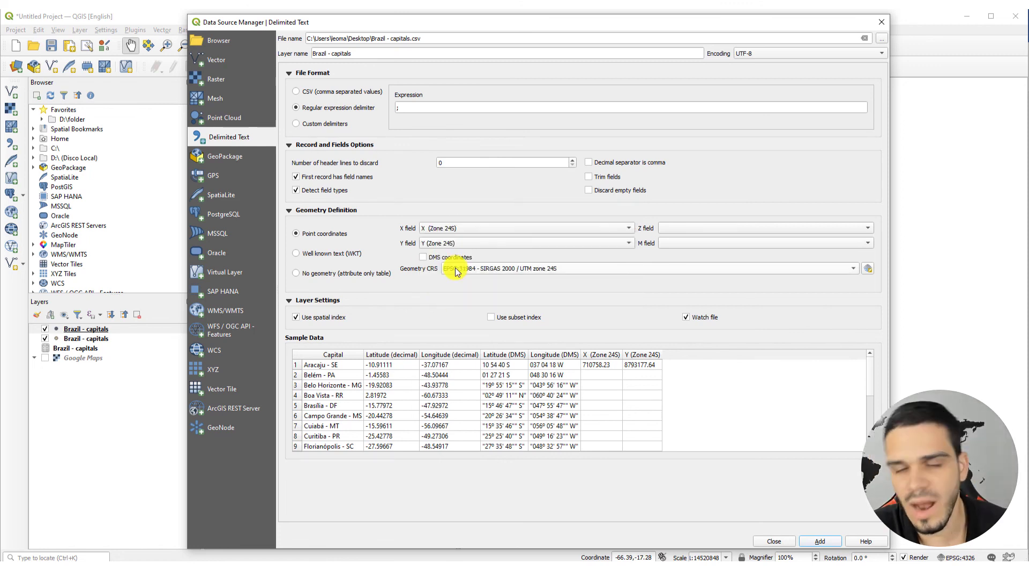
{"action": "left_click", "coordinate": [820, 542]}
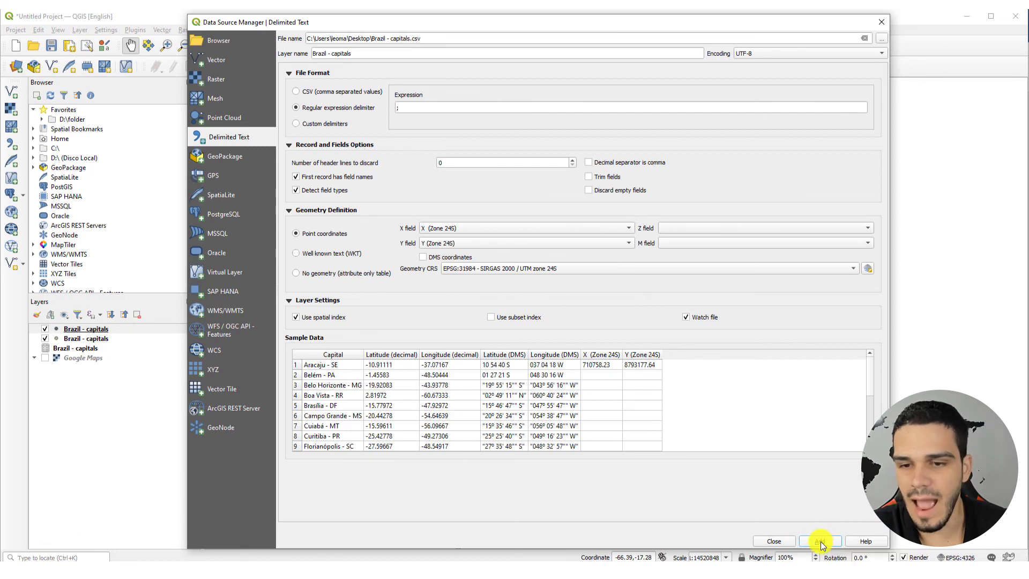
{"action": "left_click", "coordinate": [772, 541]}
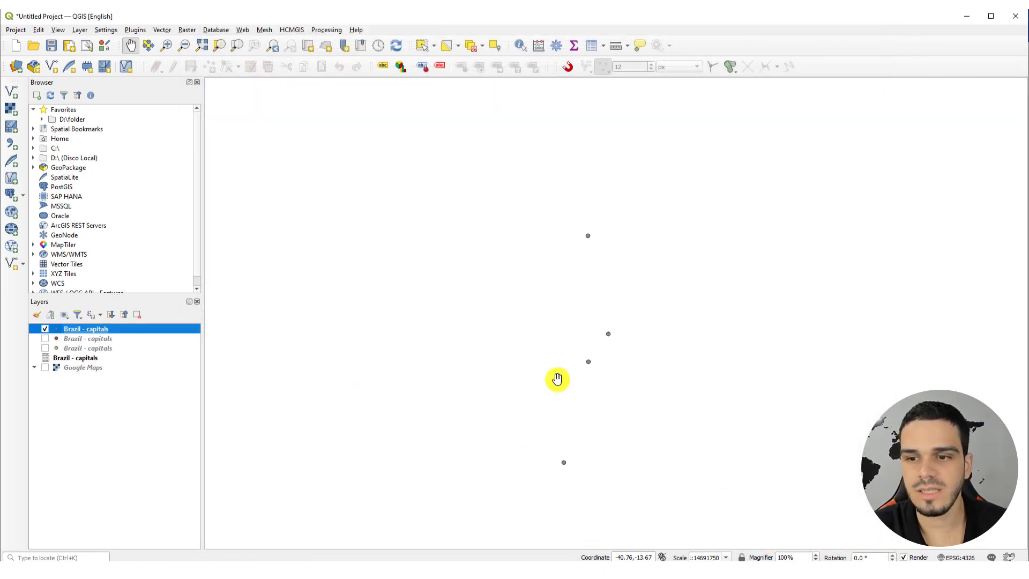